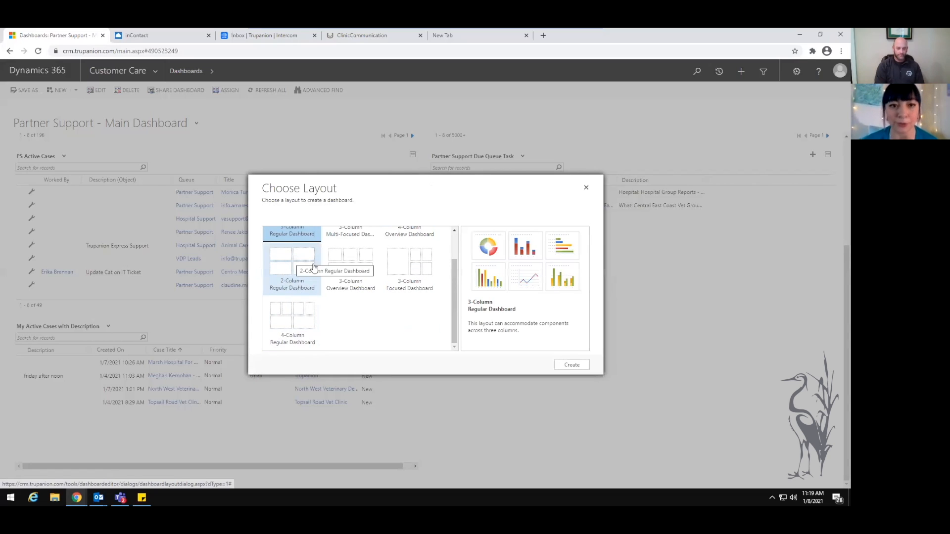
- Create a dashboard with the 3-Column Regular Dashboard layout and name it Generic Dashboard
scroll(297, 263, up, 2)
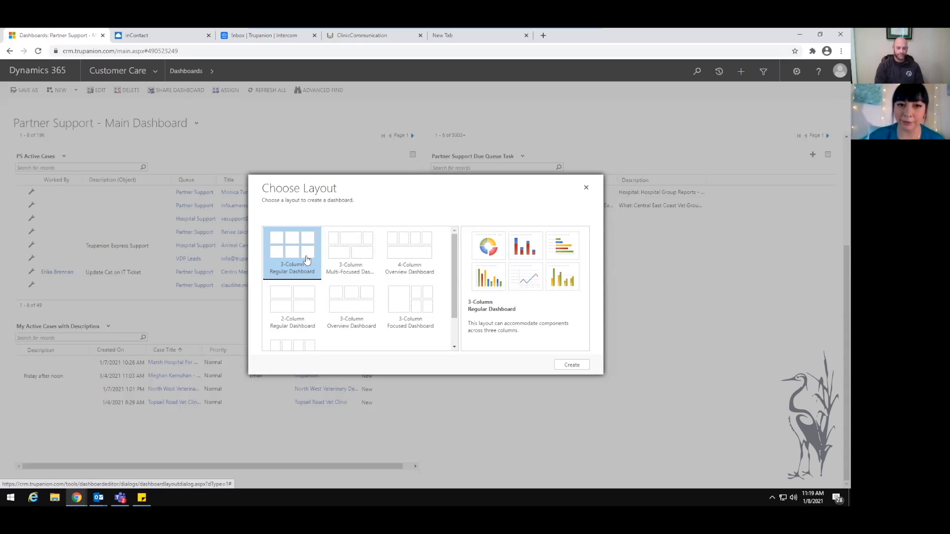
click(572, 366)
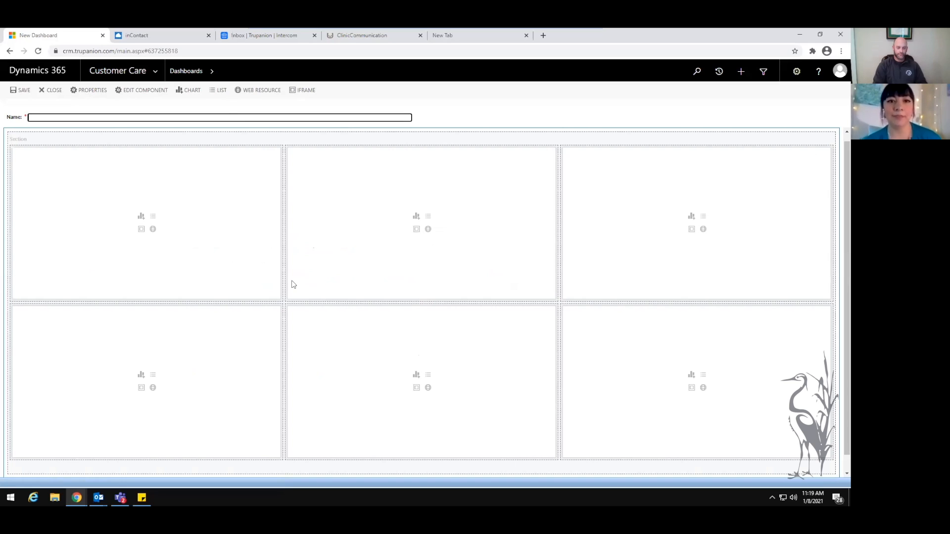
click(228, 117)
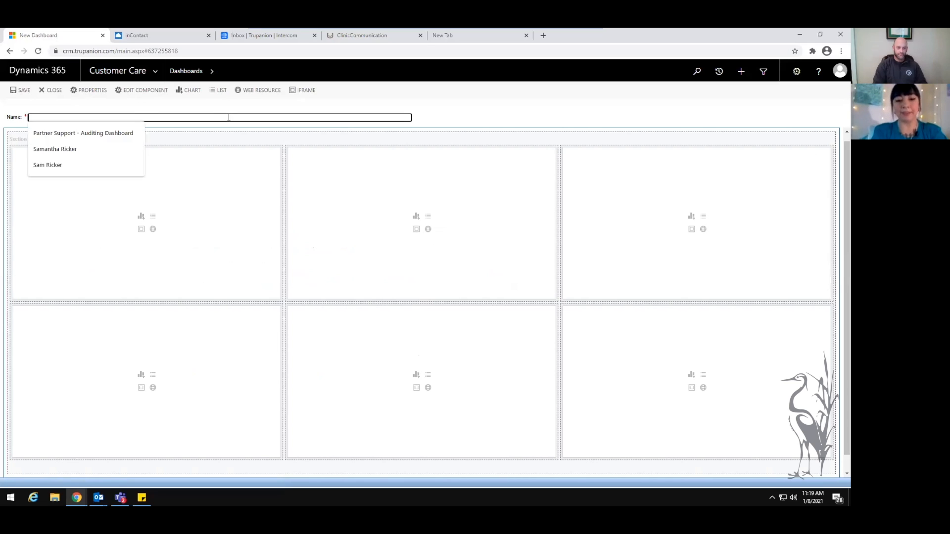
text(Generic Dash)
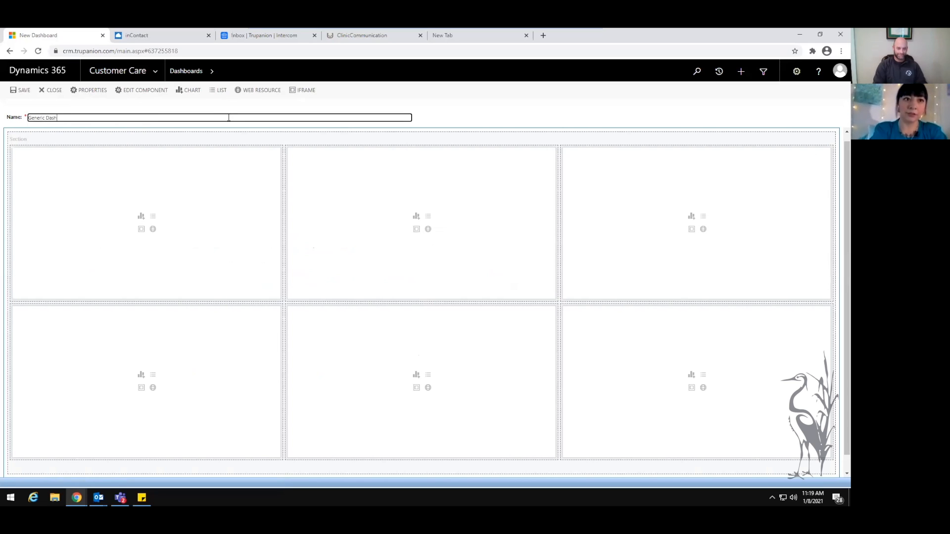
text(board)
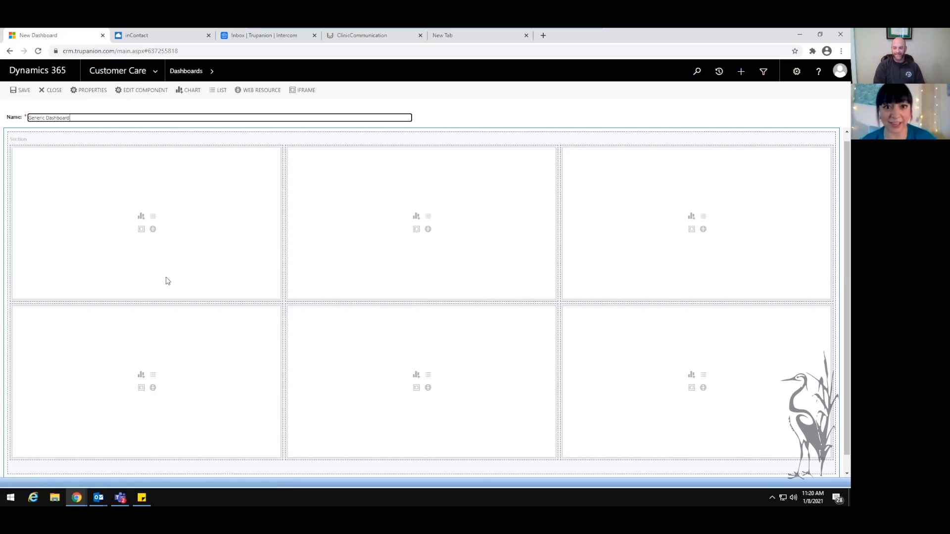
click(141, 216)
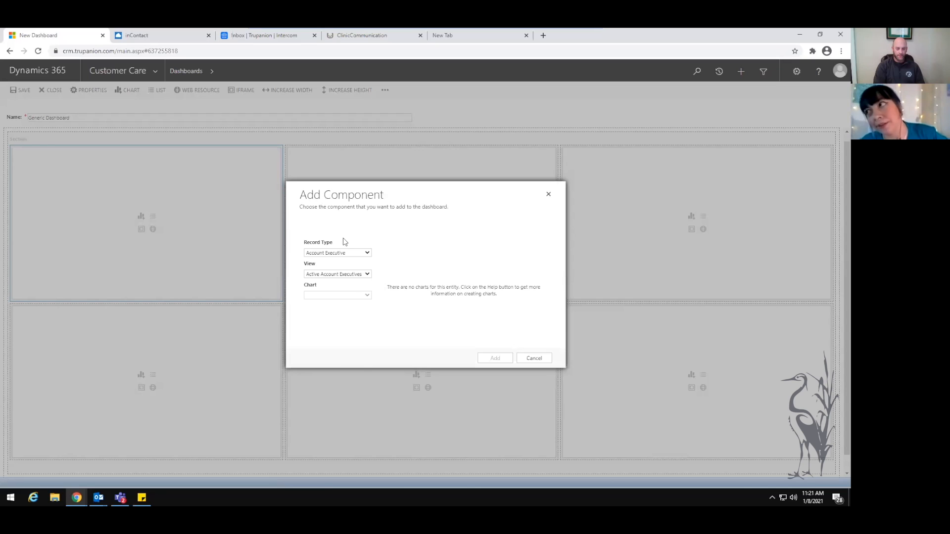
drag(303, 243, 336, 245)
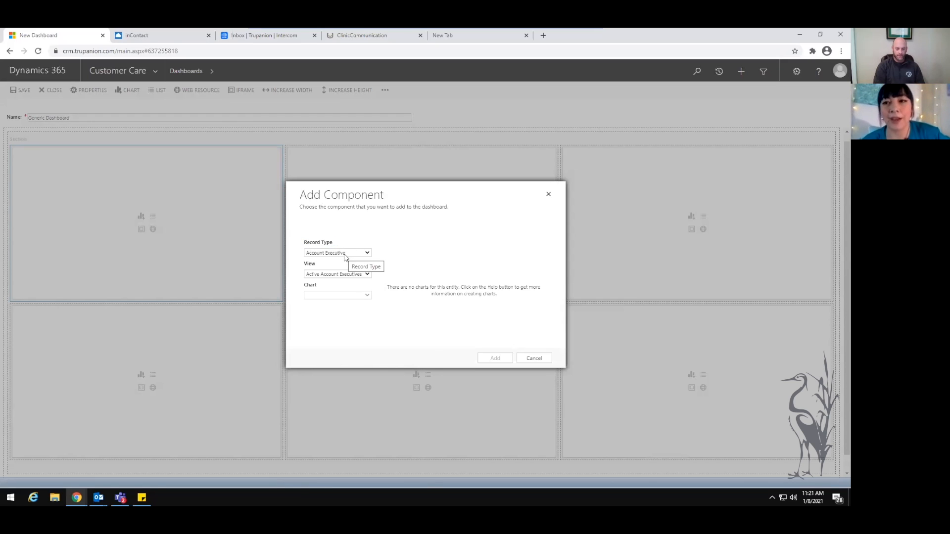
click(344, 254)
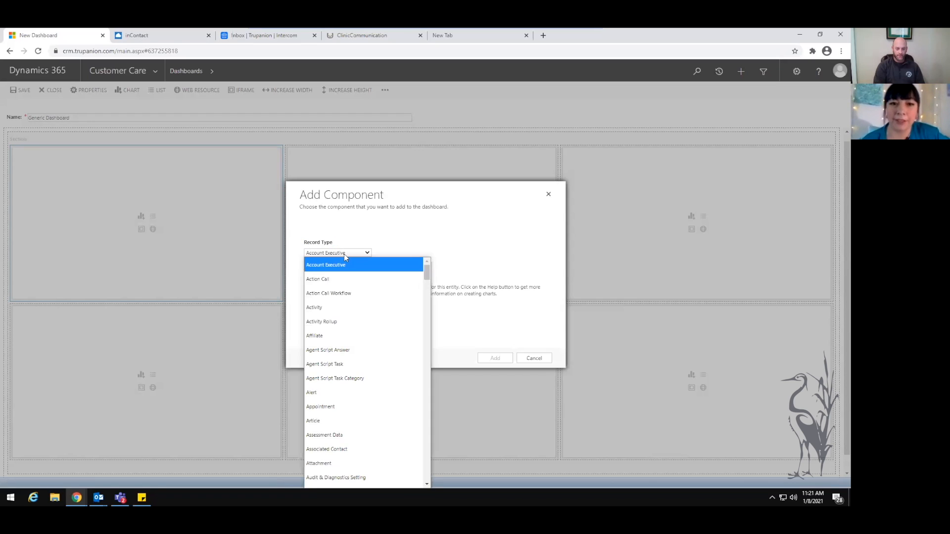
click(345, 407)
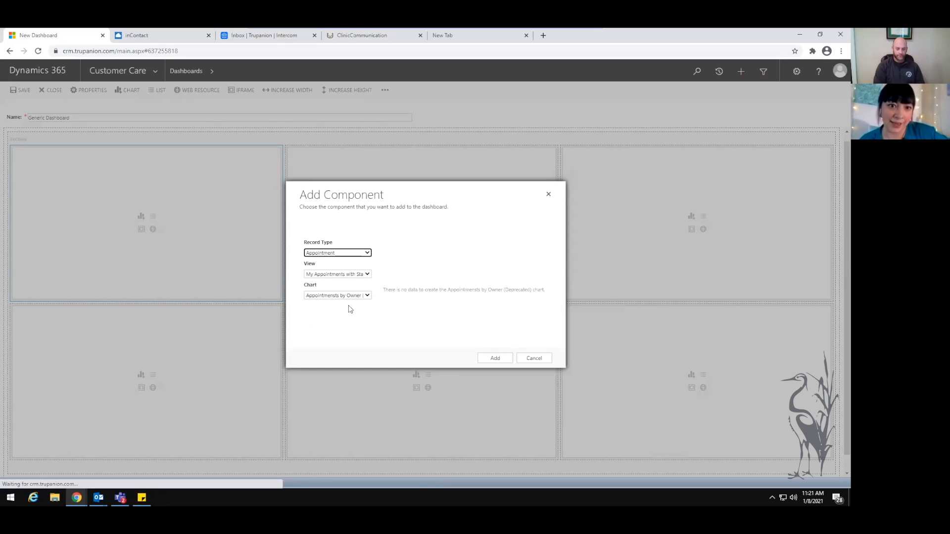
click(305, 267)
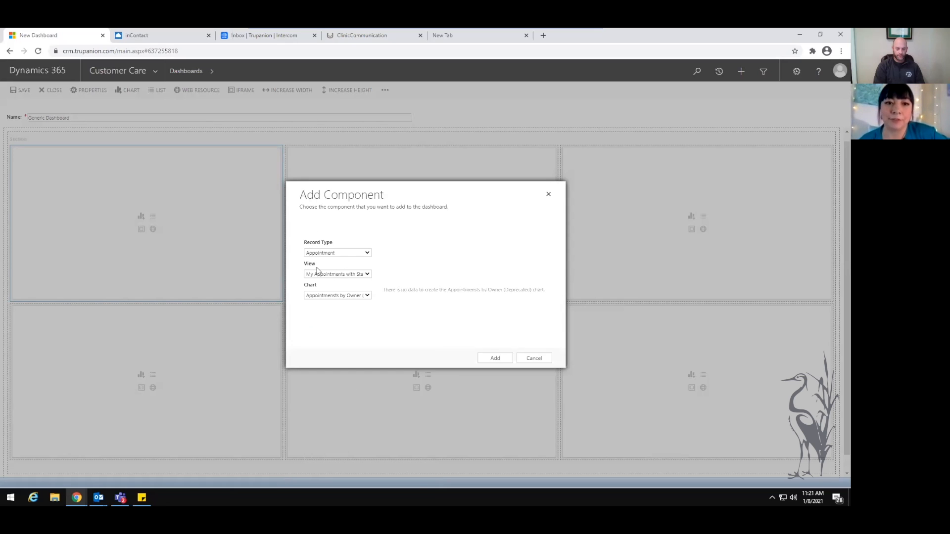
click(333, 276)
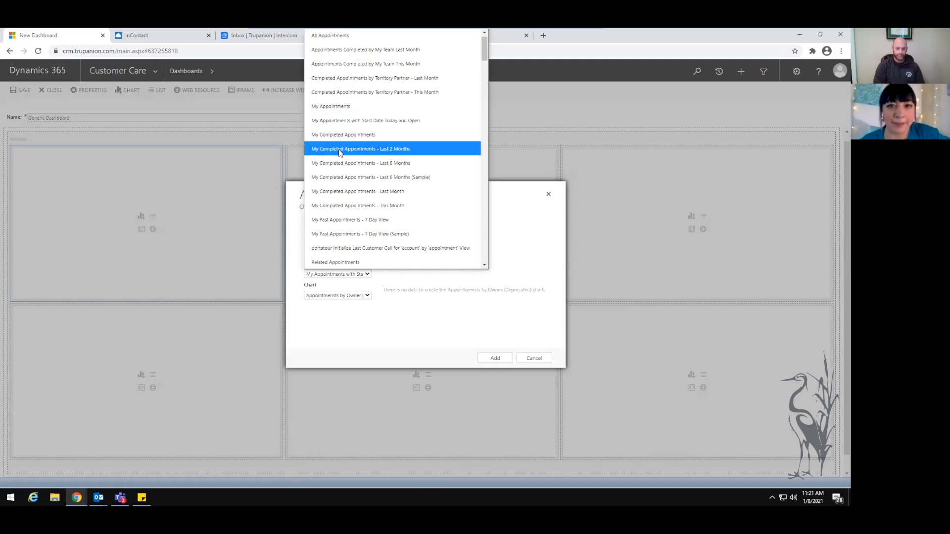
click(348, 105)
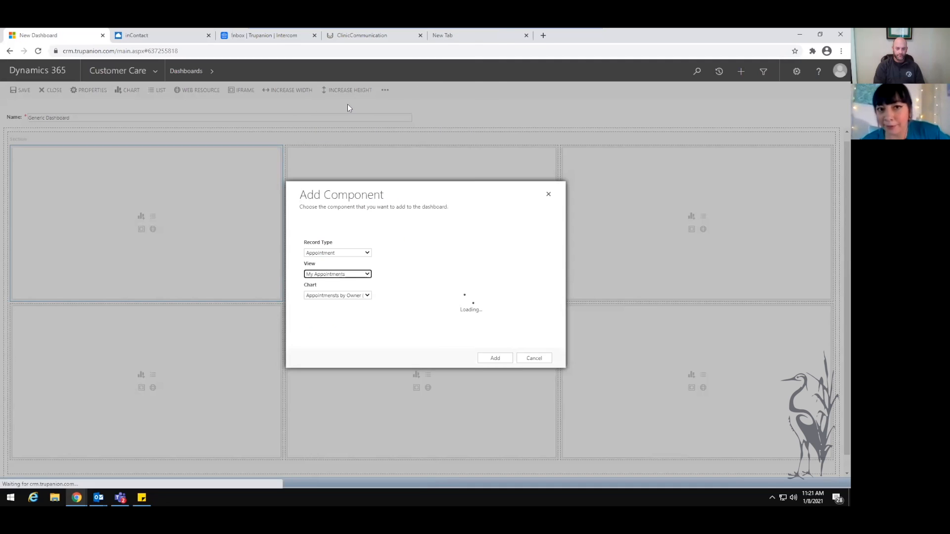
click(362, 296)
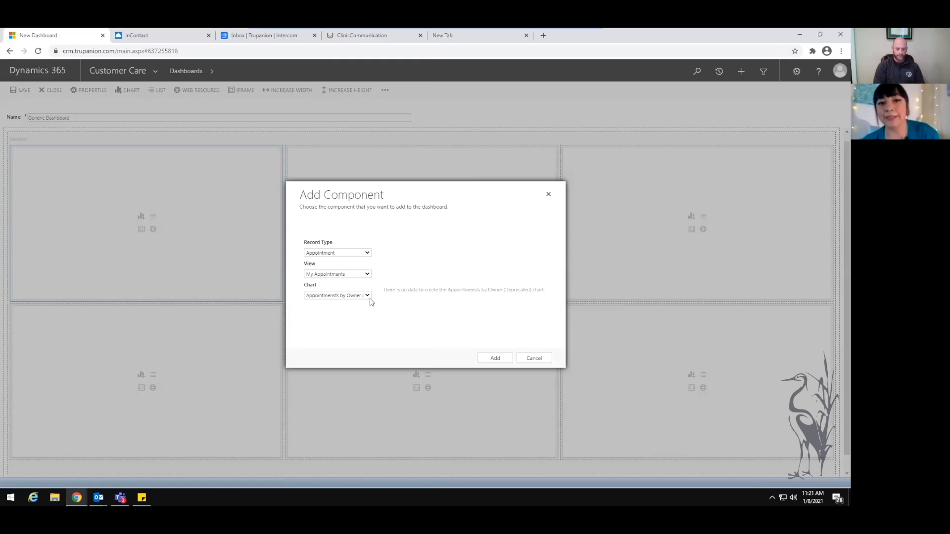
click(368, 296)
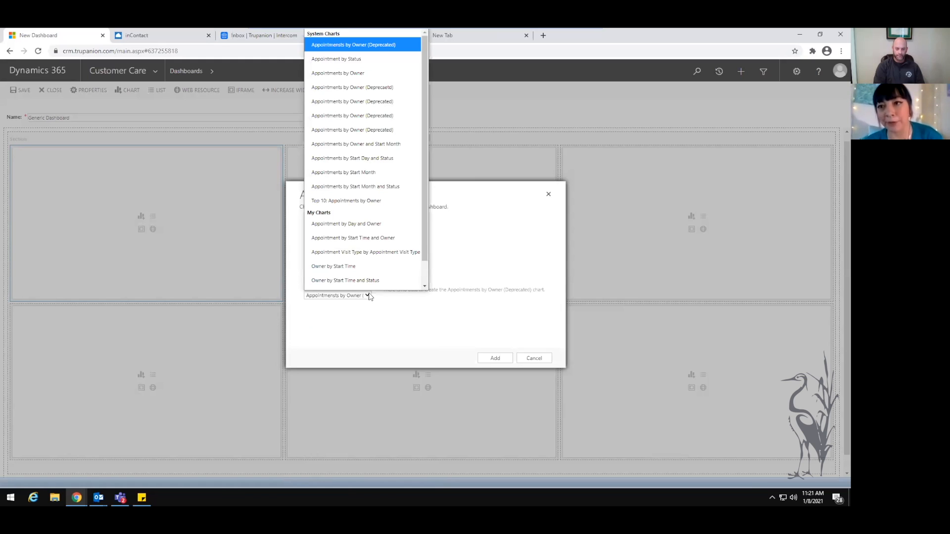
scroll(360, 280, down, 2)
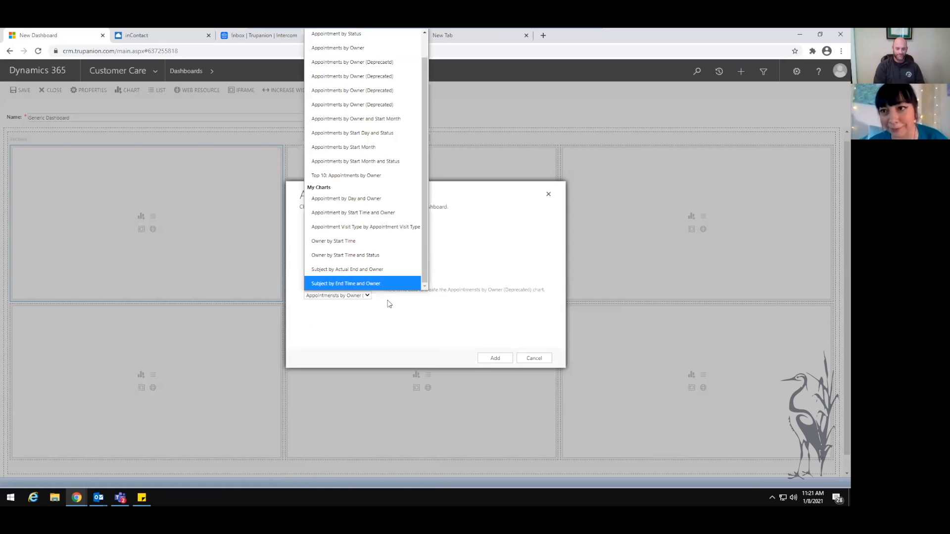
click(384, 316)
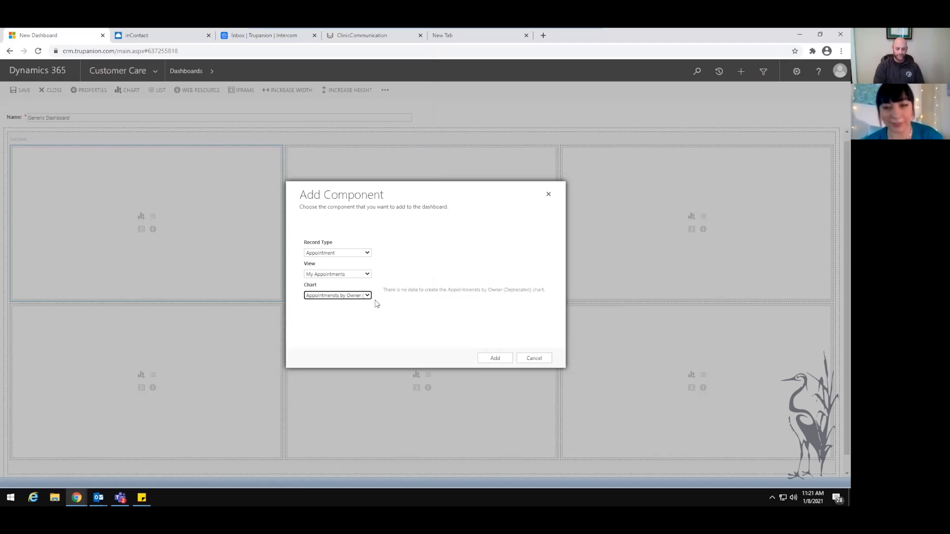
click(366, 297)
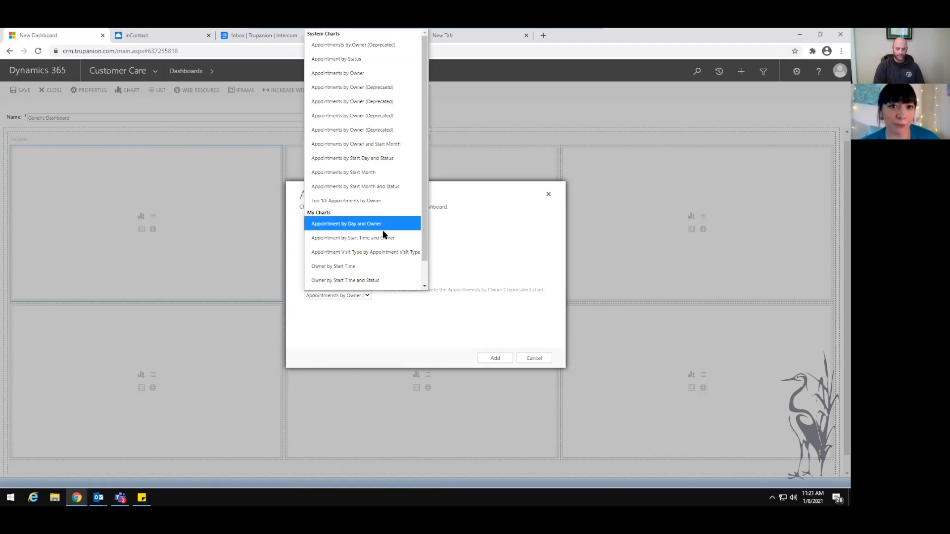
click(382, 72)
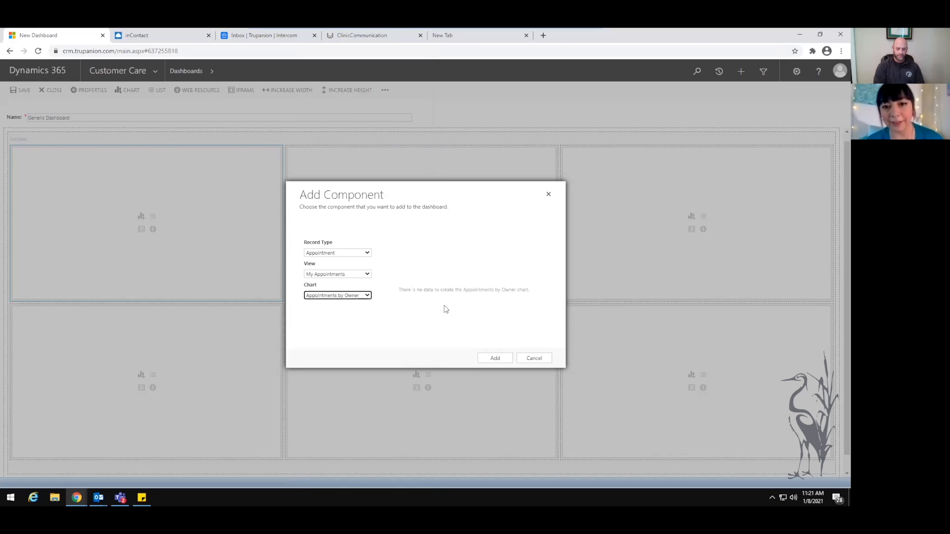
click(470, 285)
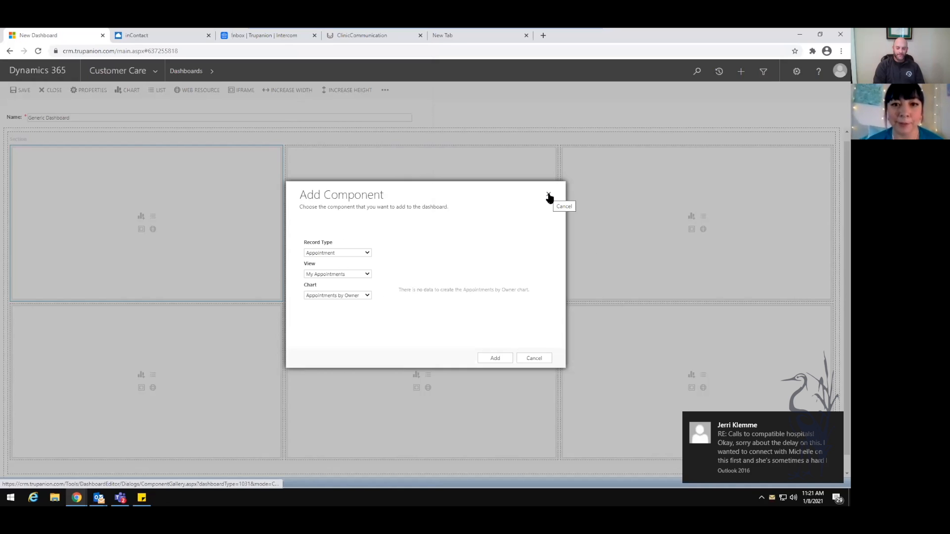
click(548, 196)
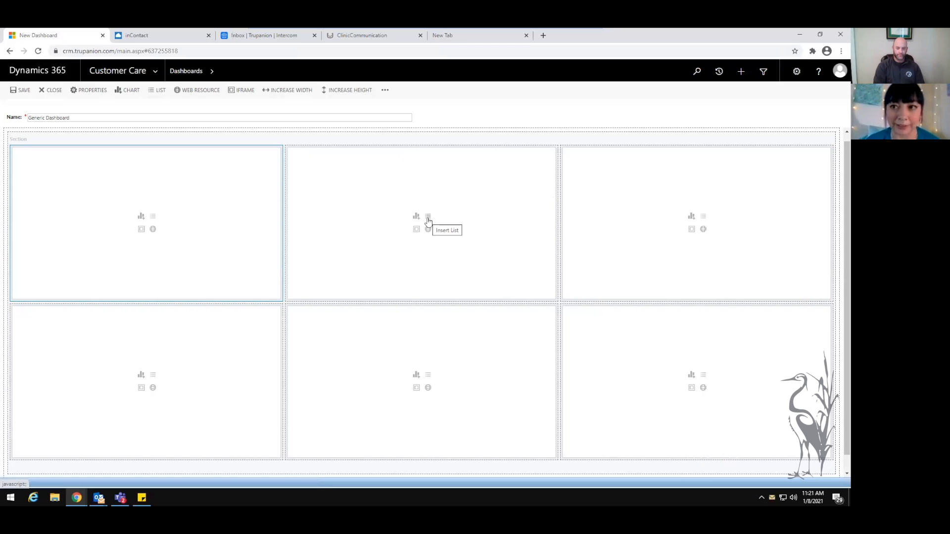
- Insert a list of Claims records with the All Claims view into the middle cell of the dashboard's upper row
click(428, 218)
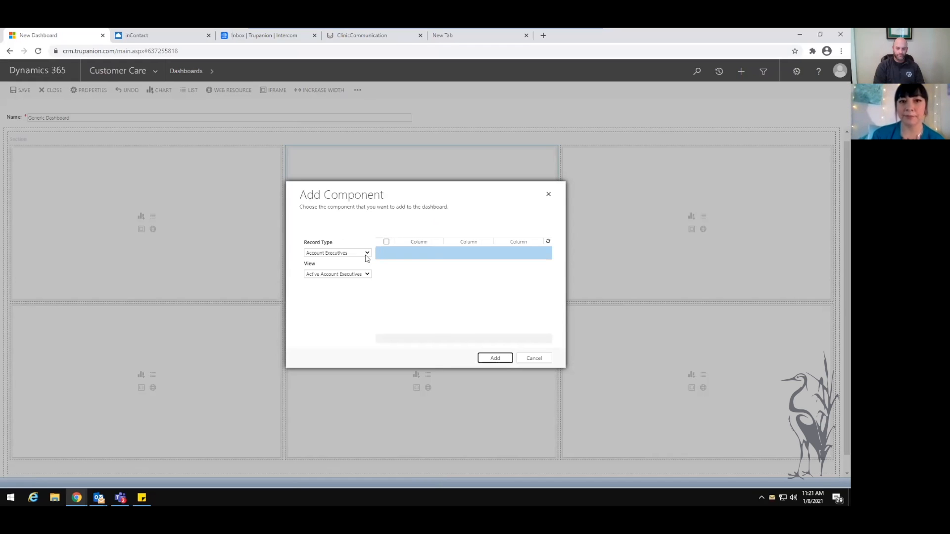
click(367, 254)
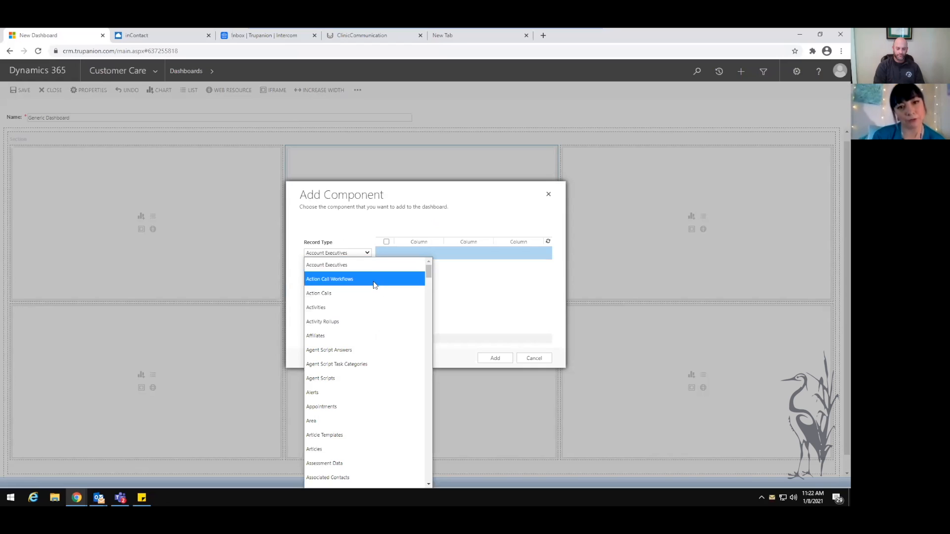
key(c)
key(l)
key(c)
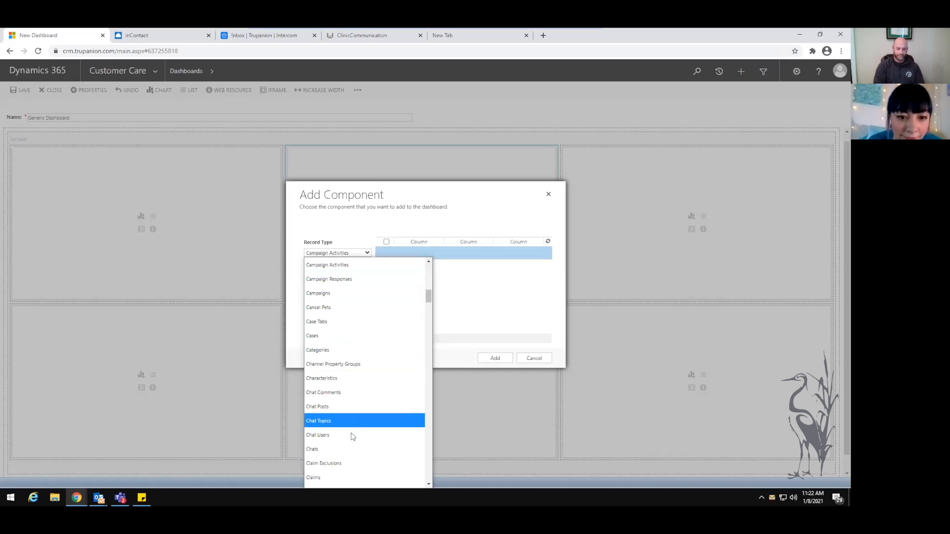
click(338, 478)
click(330, 274)
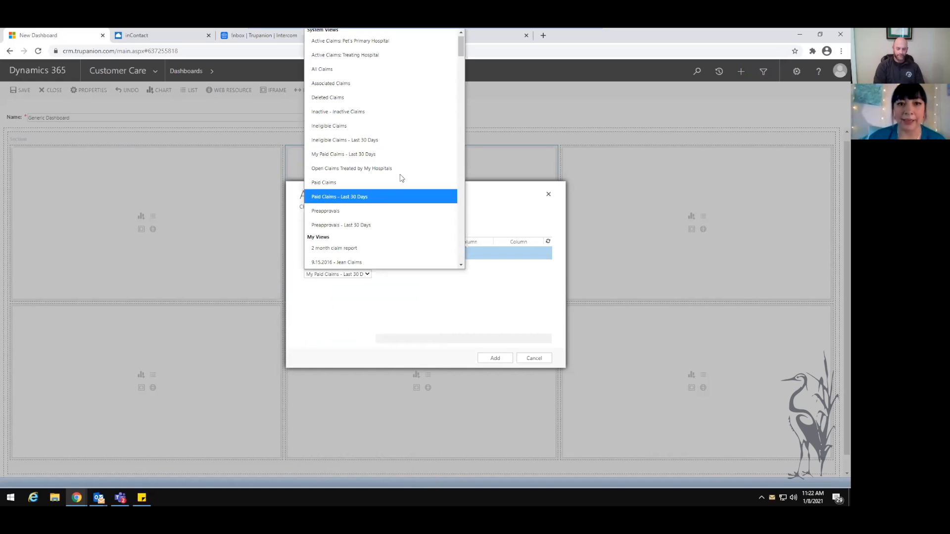
click(411, 69)
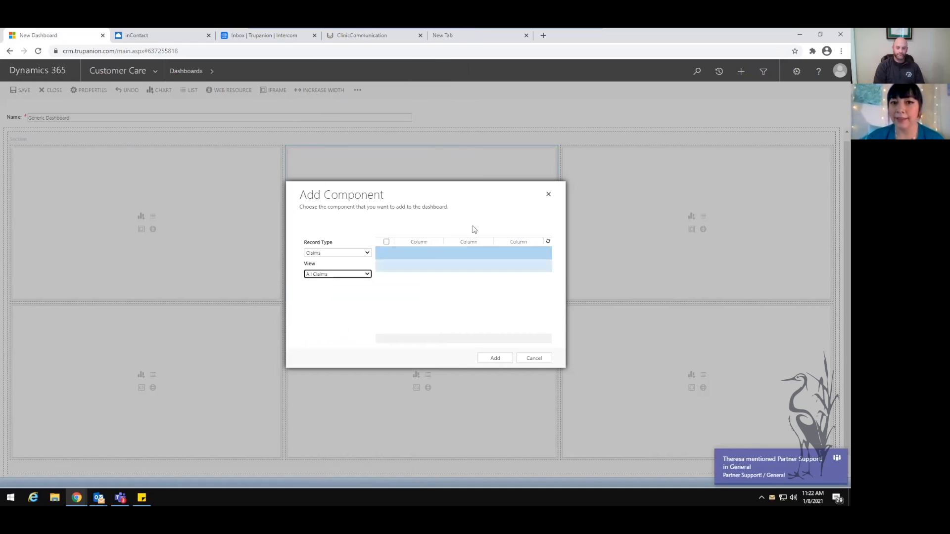
click(508, 362)
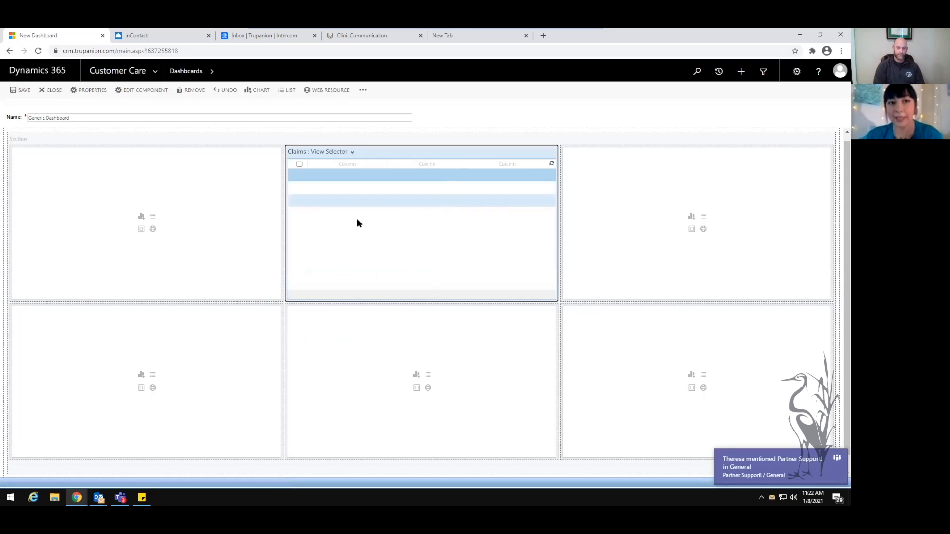
- Insert an Appointment chart into the first cell of the upper row, keeping the default view and chart
click(141, 217)
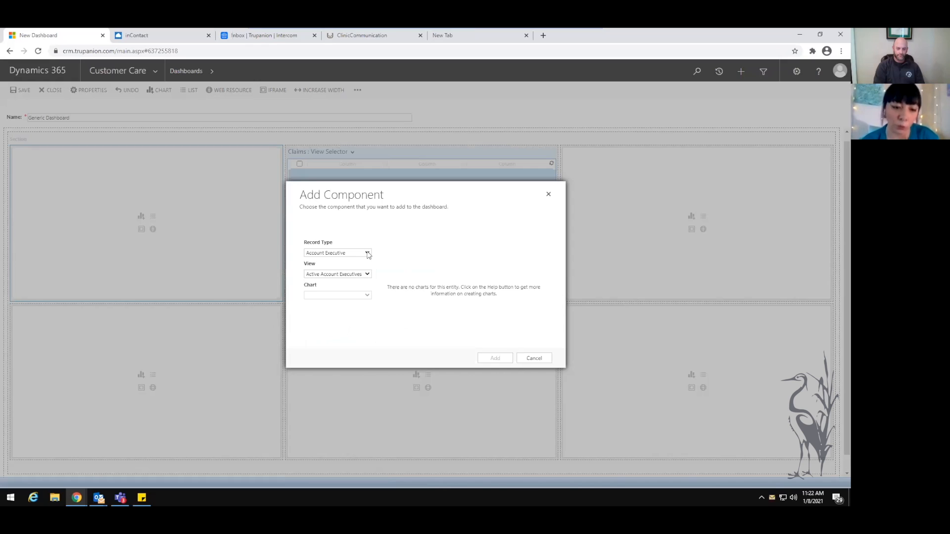
click(366, 254)
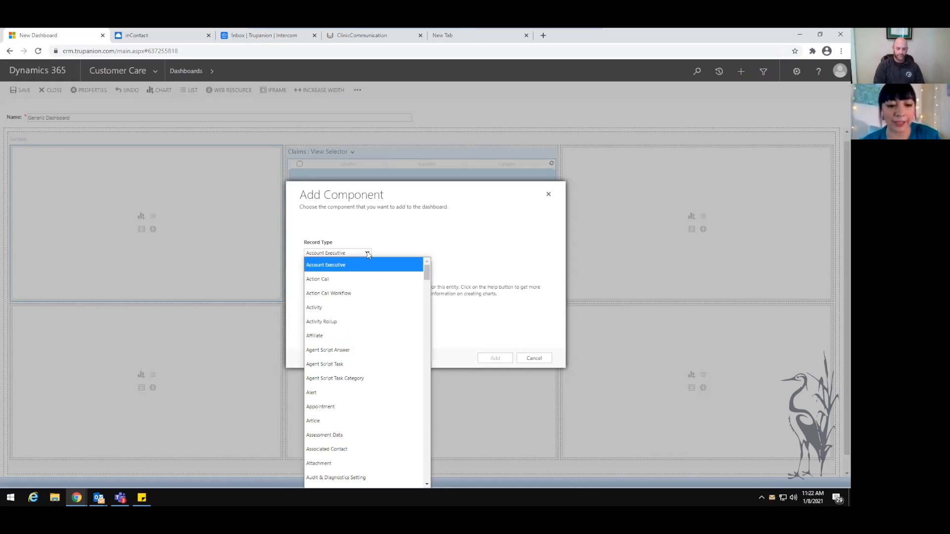
click(344, 409)
click(341, 274)
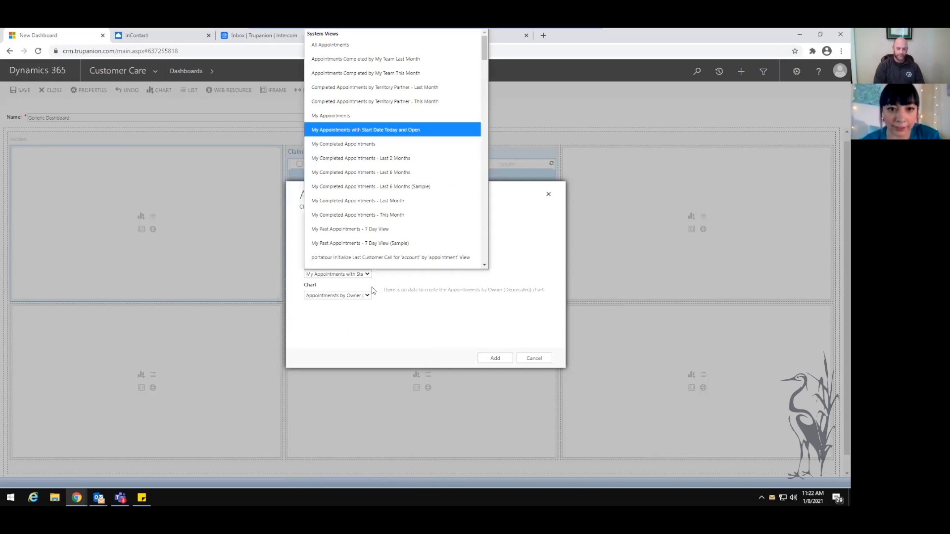
click(419, 298)
click(495, 358)
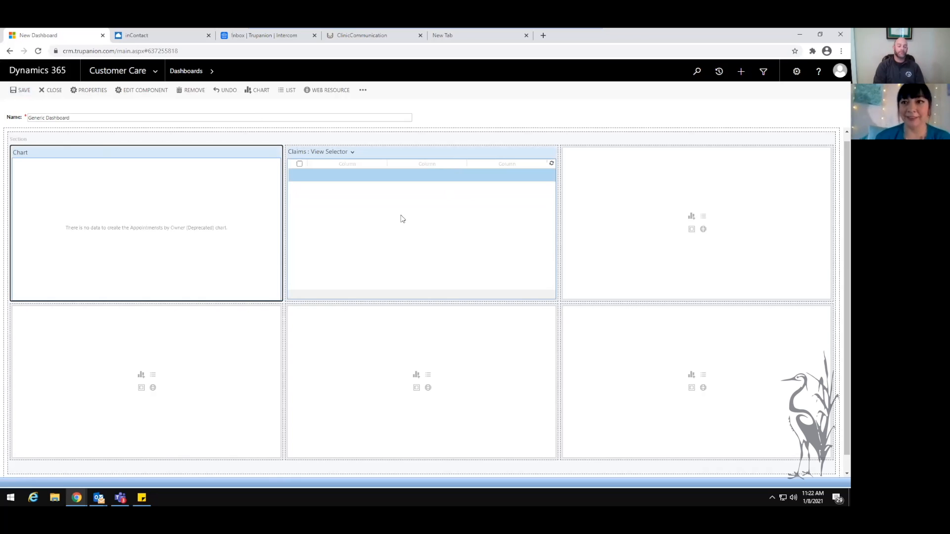
- Save the Generic Dashboard and close its editor
click(26, 92)
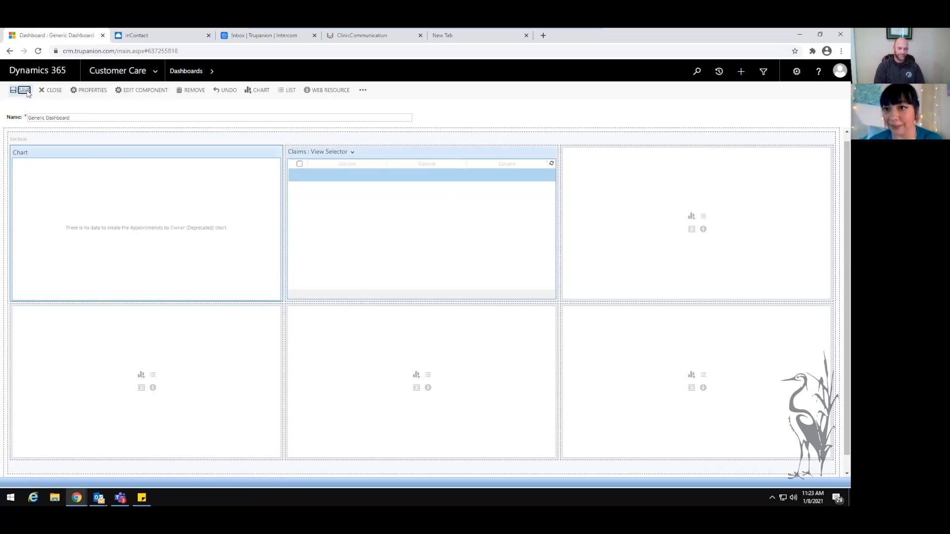
click(53, 90)
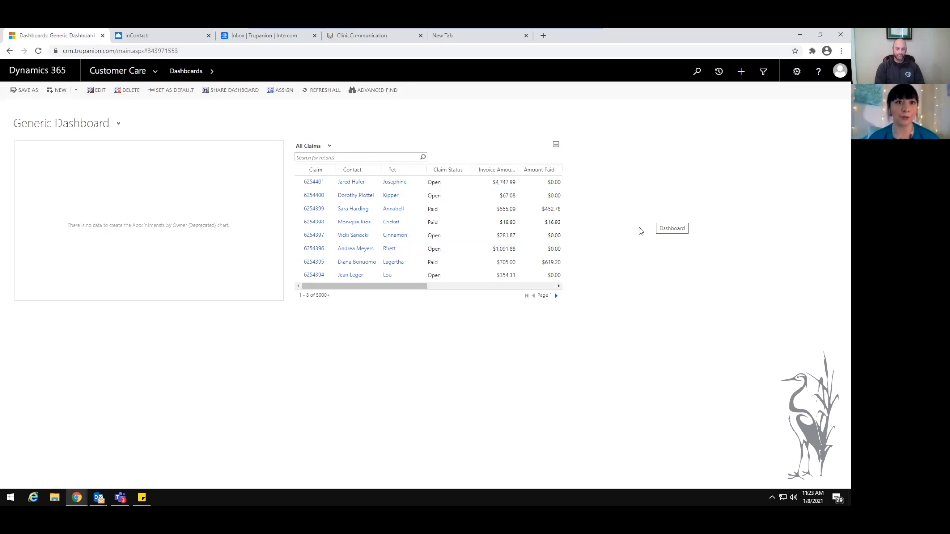
- Share the Generic Dashboard with the chosen colleague, granting Read, Write and Share permissions
click(216, 94)
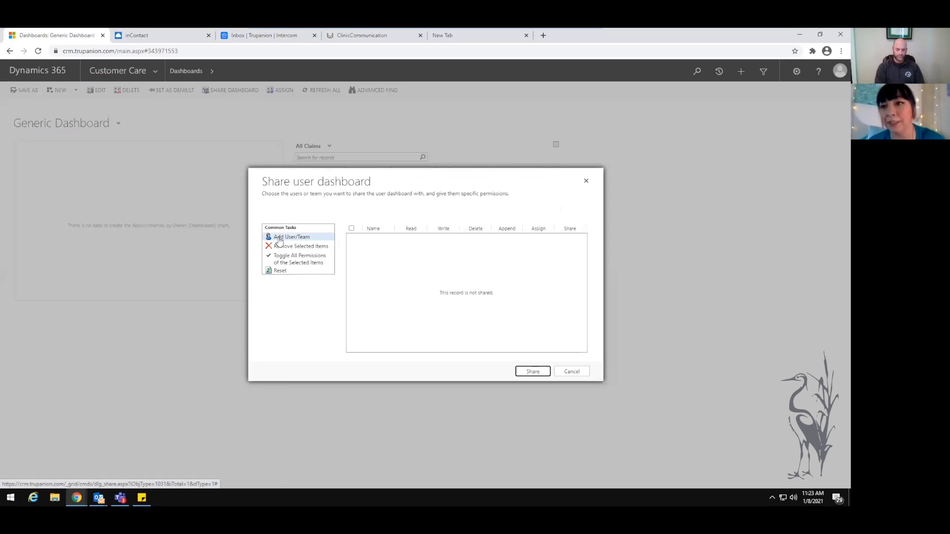
click(280, 238)
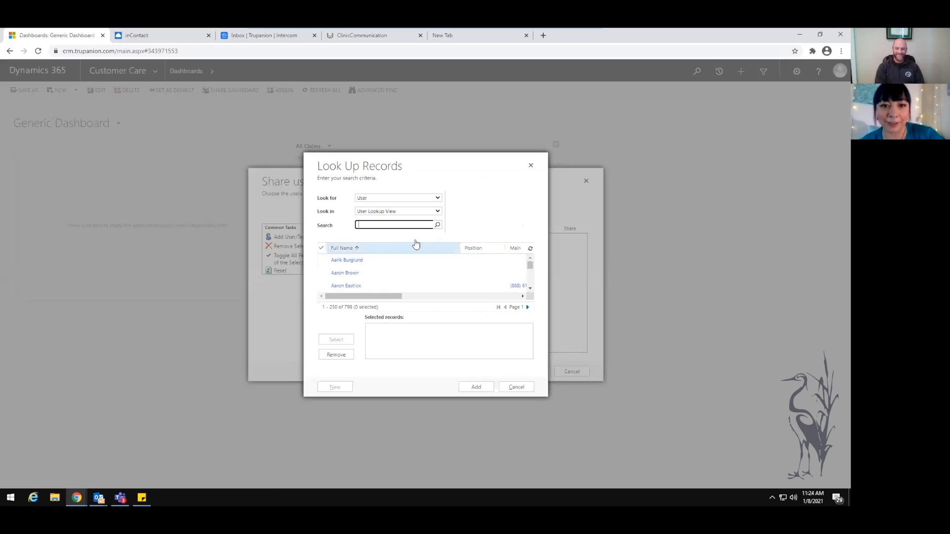
text(derek)
key(Return)
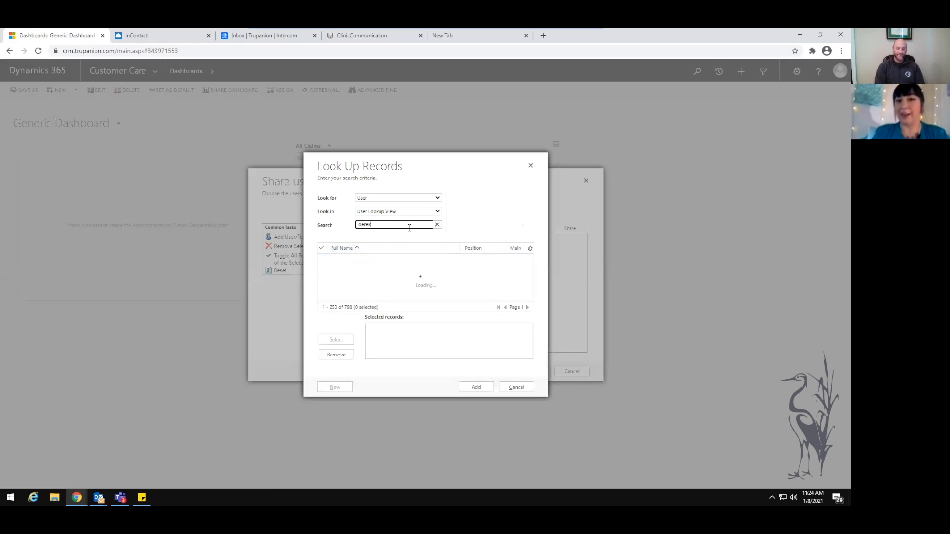
click(407, 273)
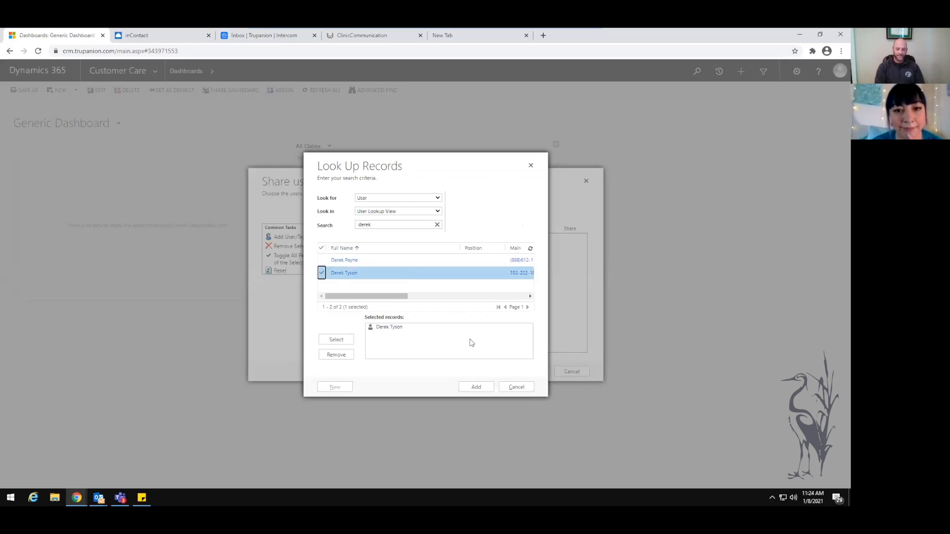
click(475, 387)
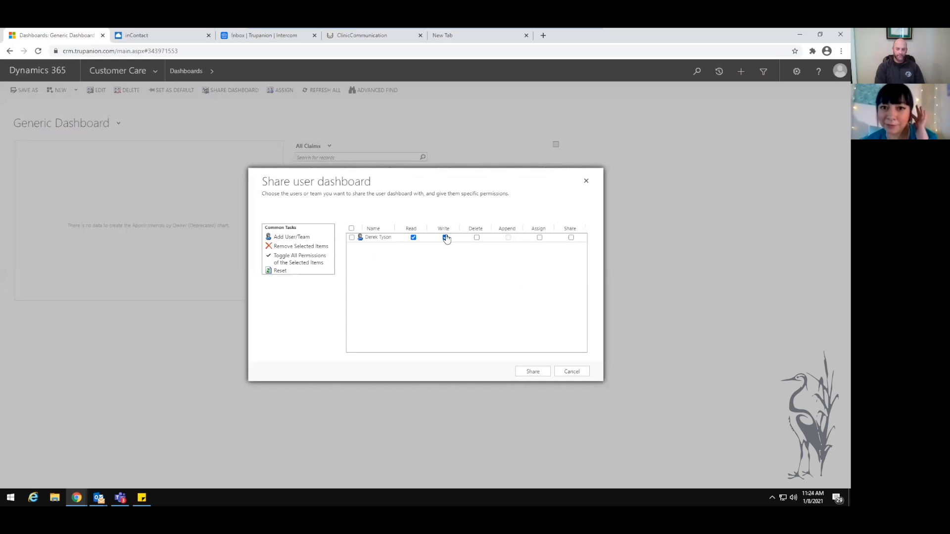
click(571, 238)
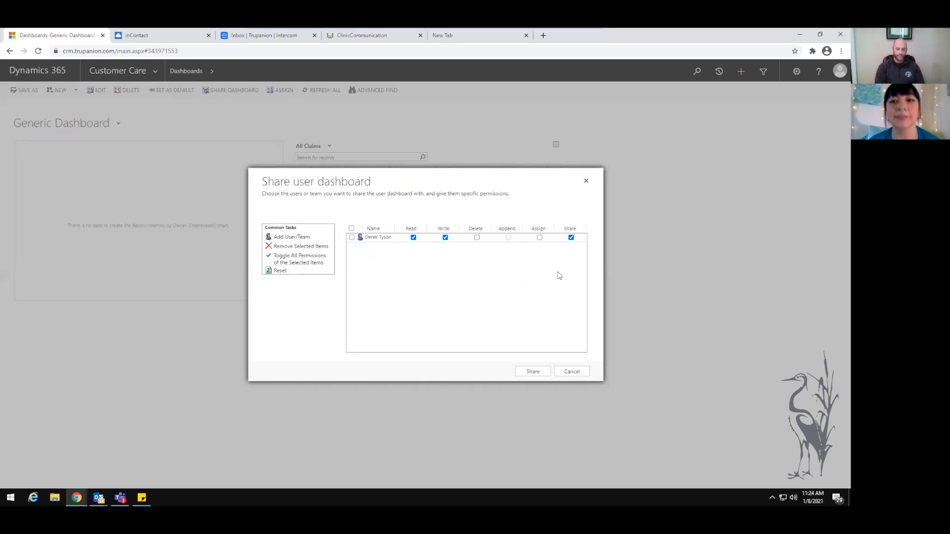
click(541, 375)
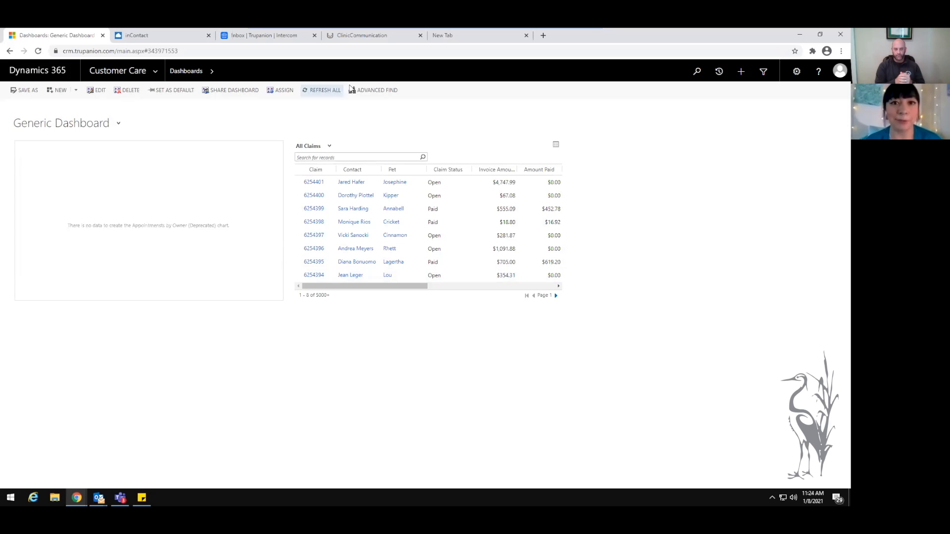
- Edit the Generic Dashboard and choose Pets as the record type for a list in the upper row's third cell
click(99, 90)
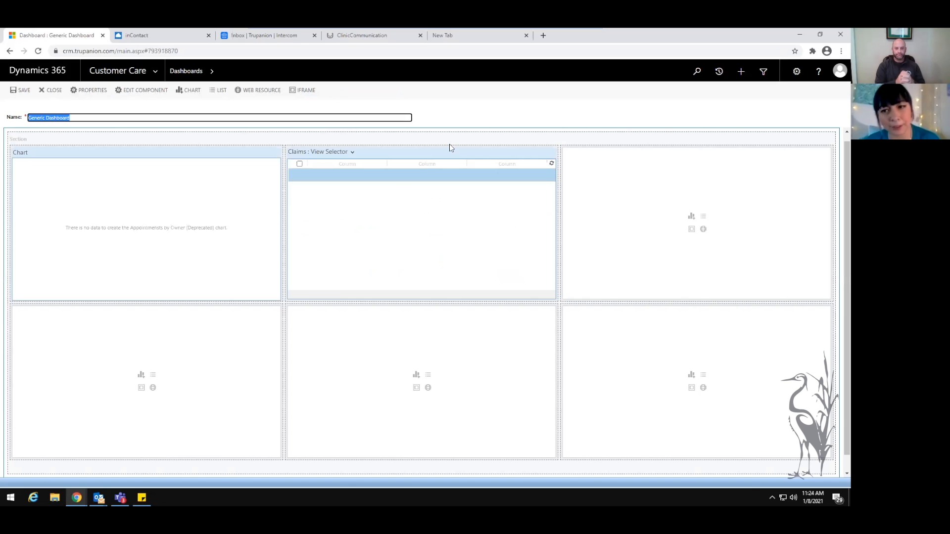
click(704, 217)
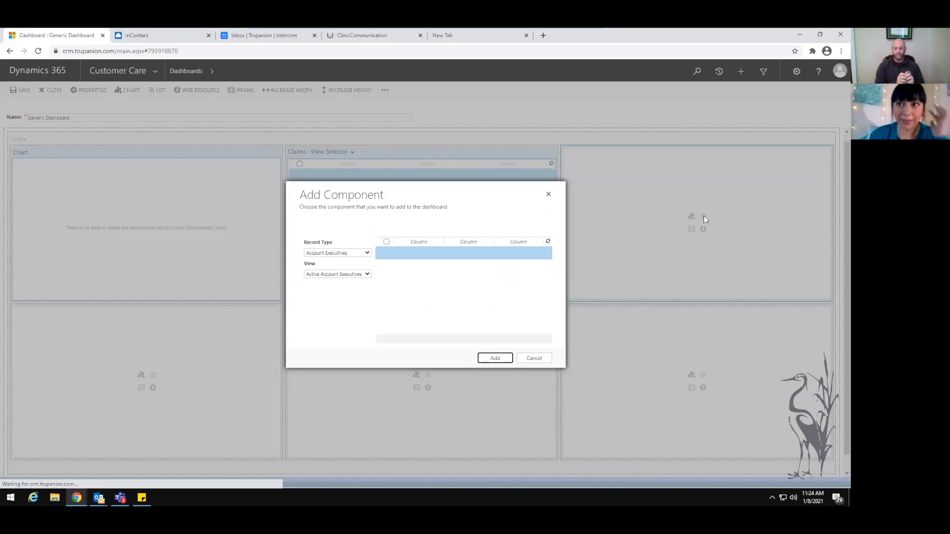
click(326, 254)
key(p)
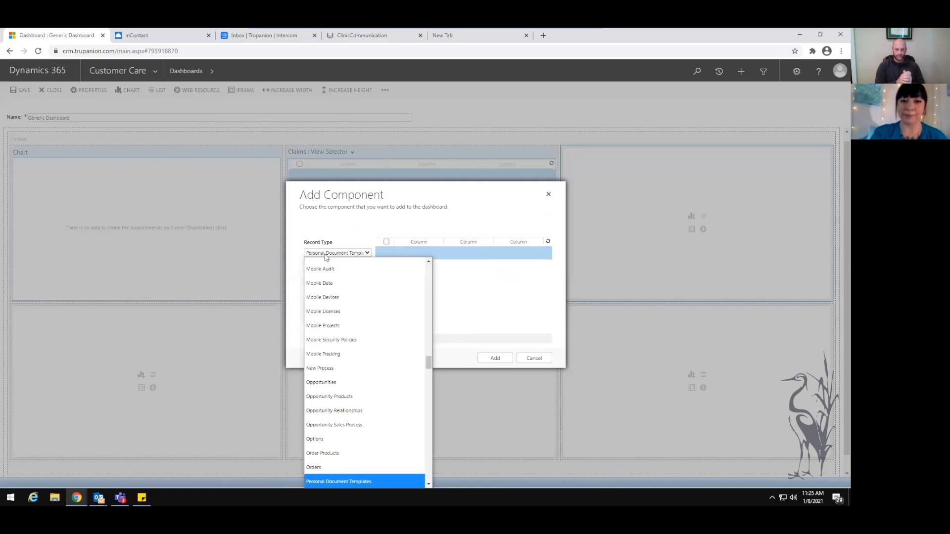
key(Down)
key(Down)
key(Down)
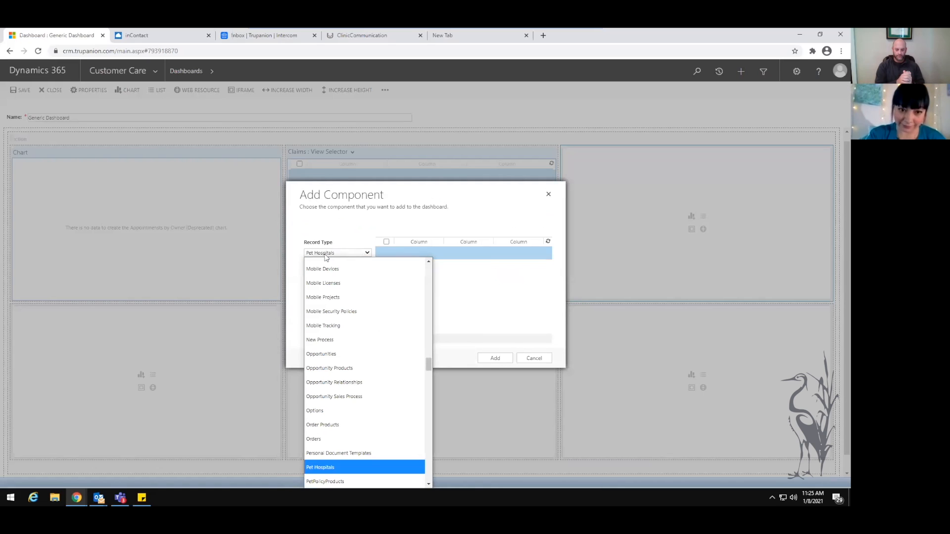
key(Return)
- Set the Pets list's view to My Trials Last Month
click(336, 275)
scroll(366, 237, down, 2)
scroll(366, 238, up, 5)
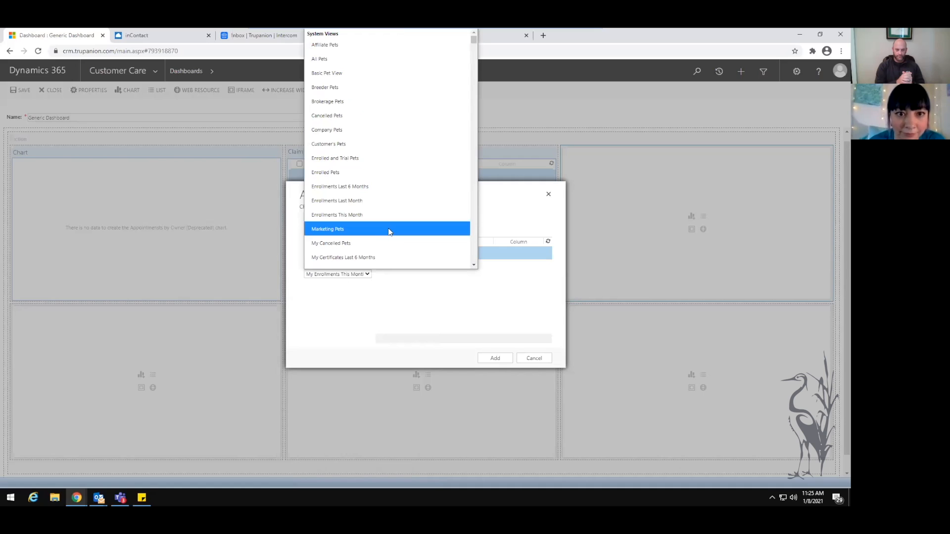
scroll(389, 232, down, 4)
scroll(390, 232, down, 2)
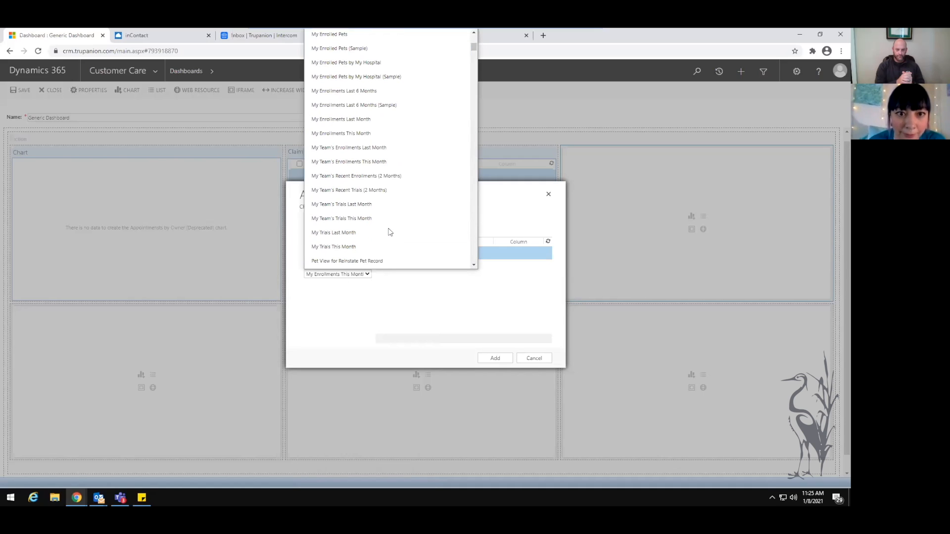
scroll(390, 233, down, 2)
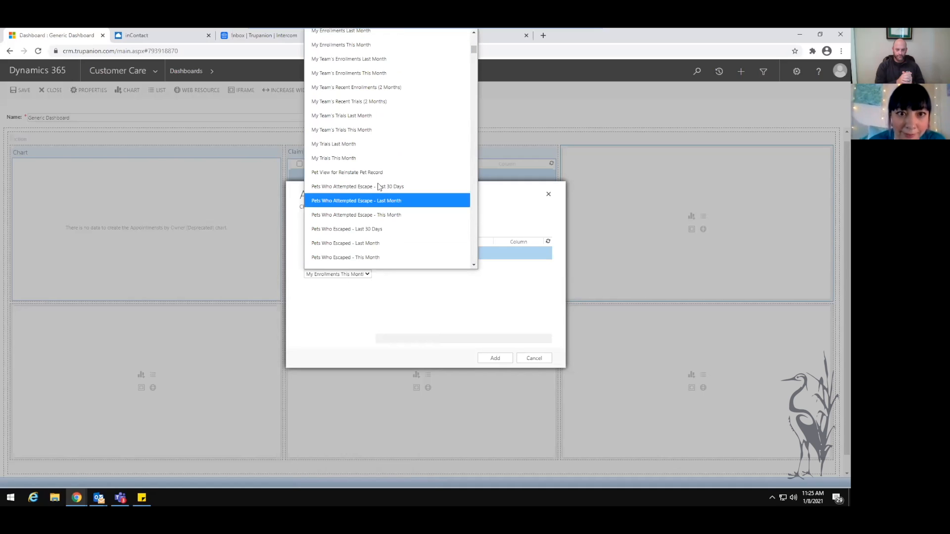
click(371, 148)
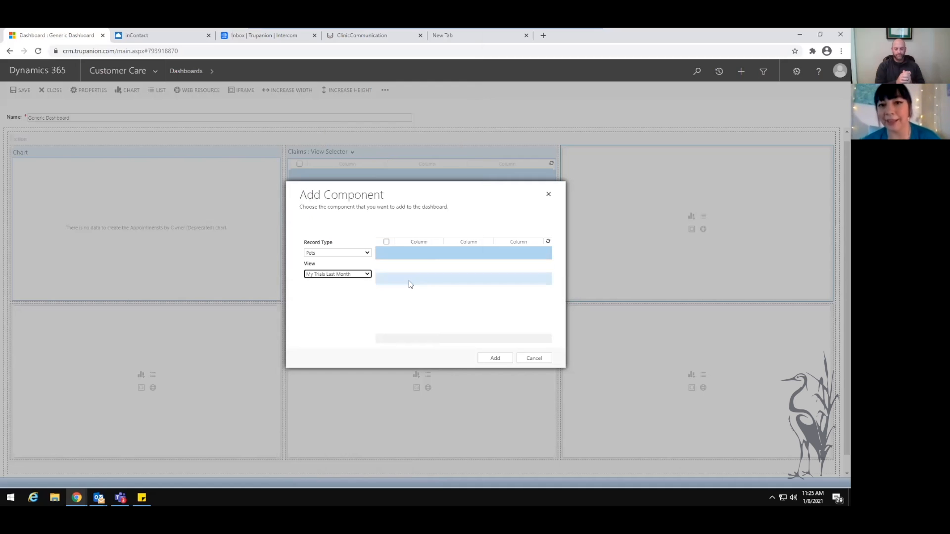
- Select the view Boston North VCA - Activations last 6 mo for the Pets list and add the list to the dashboard
click(368, 275)
scroll(396, 200, down, 2)
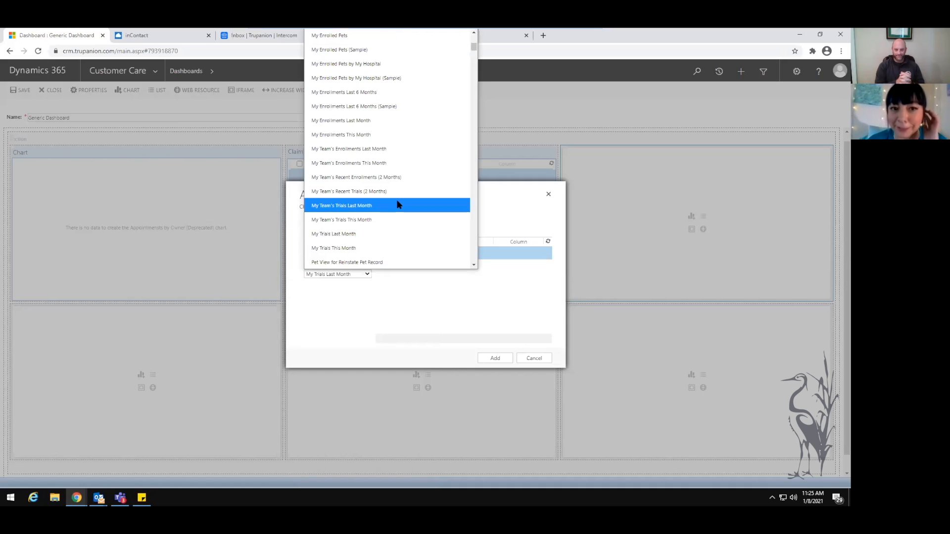
scroll(397, 201, down, 10)
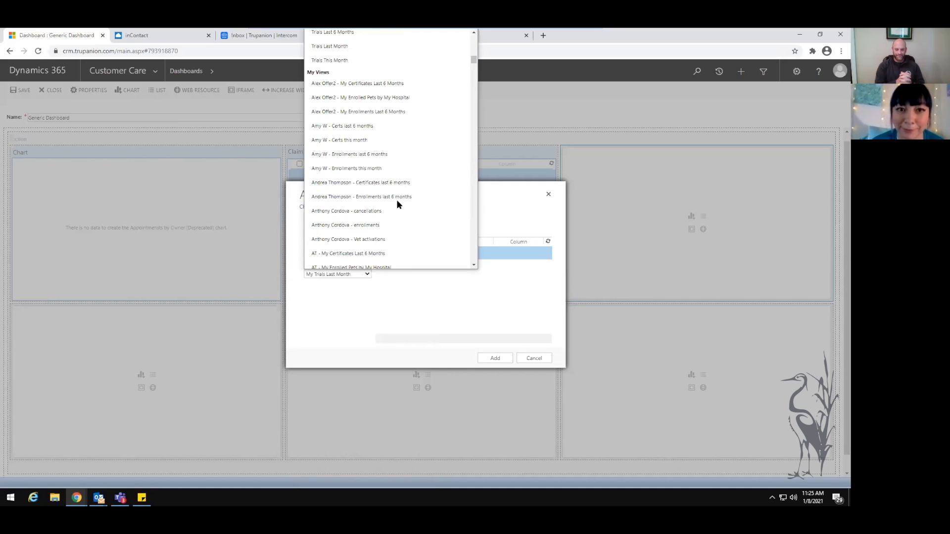
scroll(396, 204, down, 4)
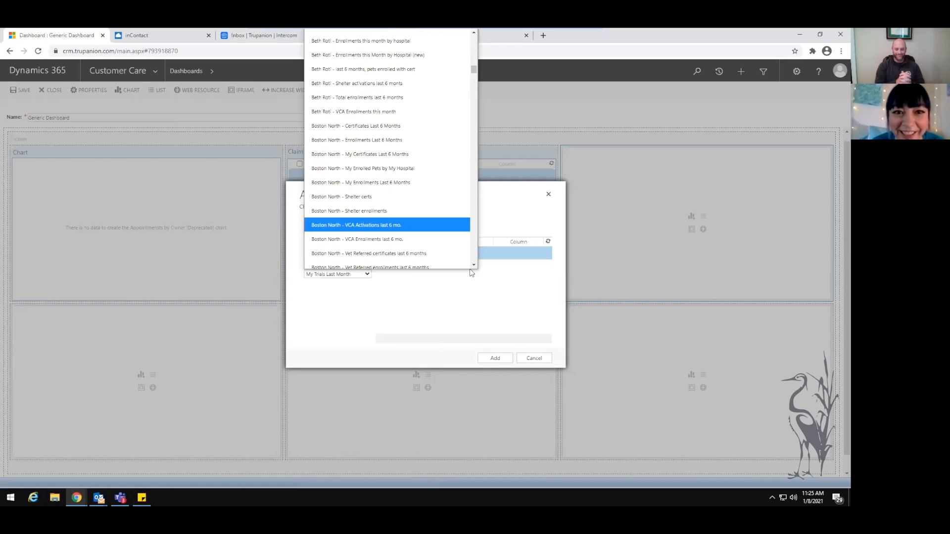
scroll(474, 264, down, 2)
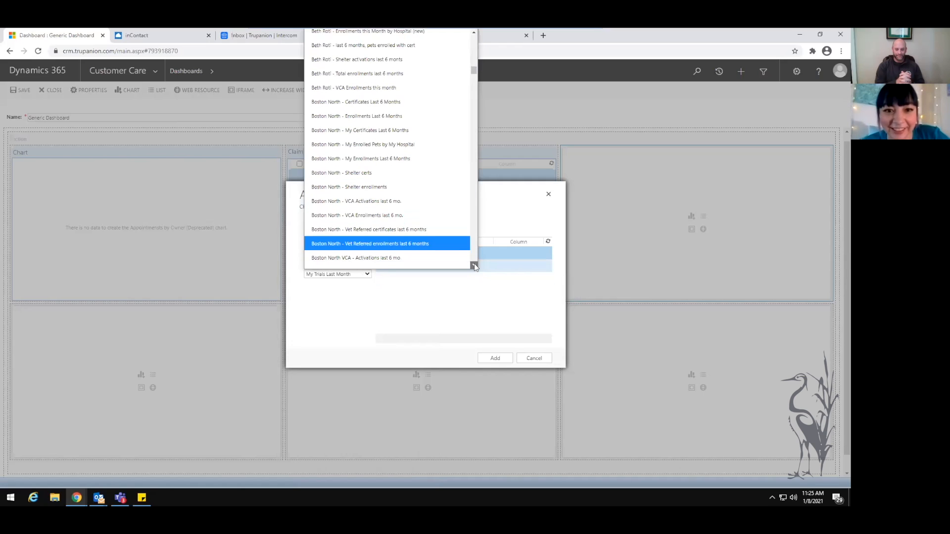
click(413, 212)
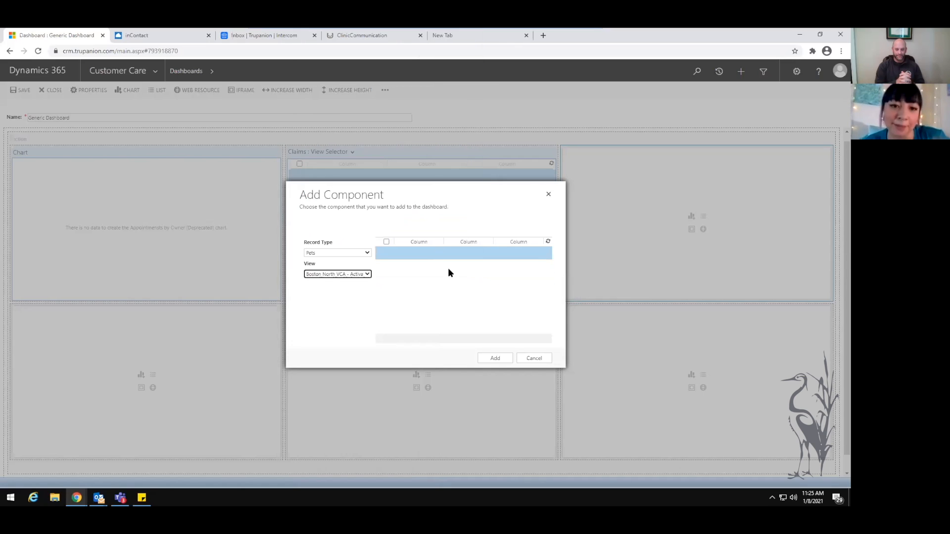
click(495, 357)
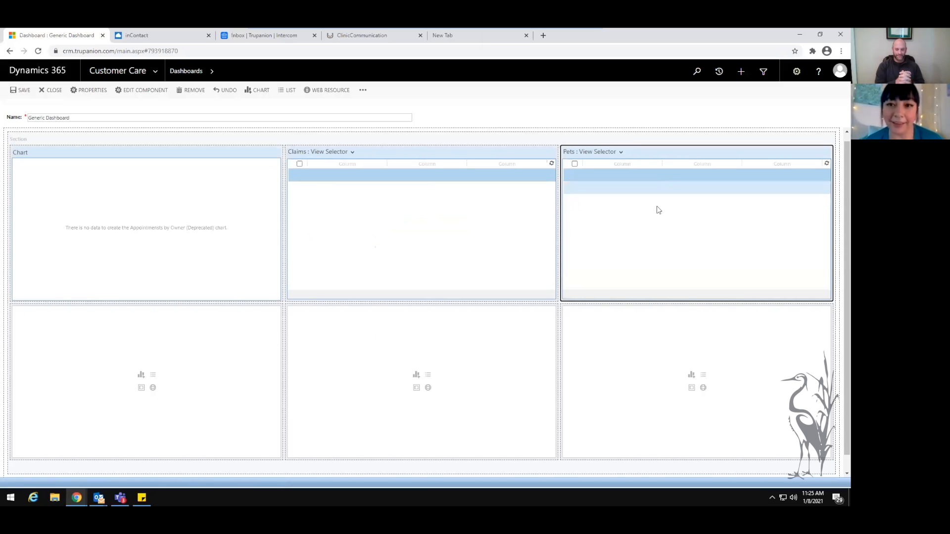
- Save the dashboard, close its editor and reload the page
click(22, 90)
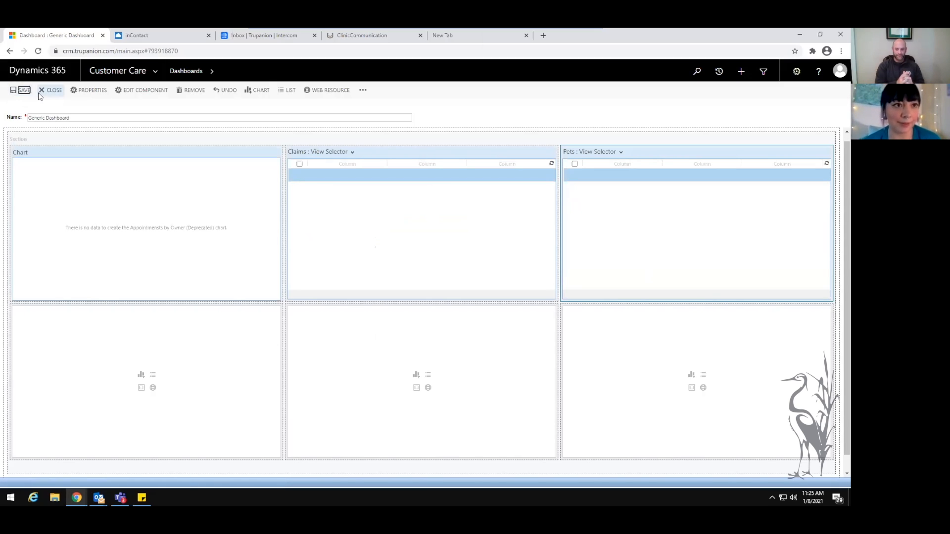
click(48, 92)
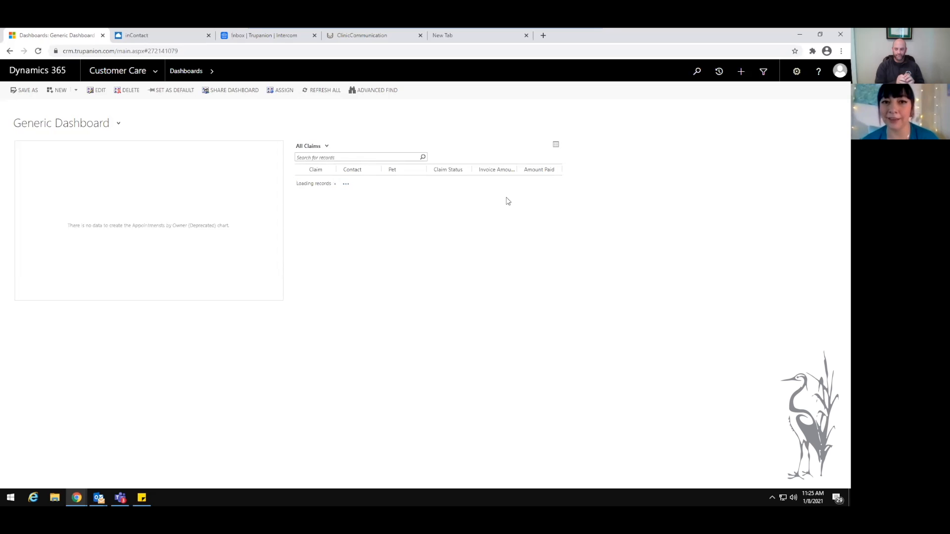
click(38, 51)
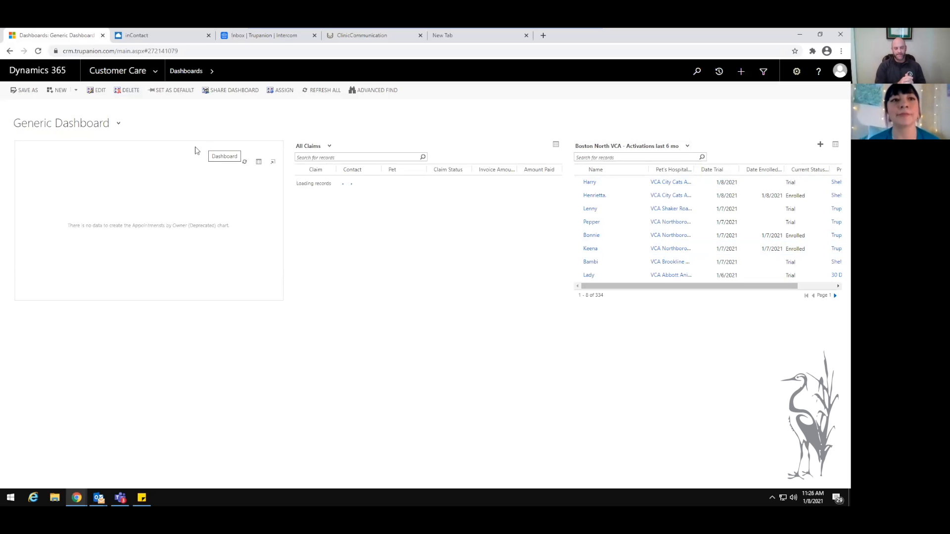
- Reopen the dashboard for editing and insert an Appointments list with the My Appointments view into the lower row's first cell
click(104, 94)
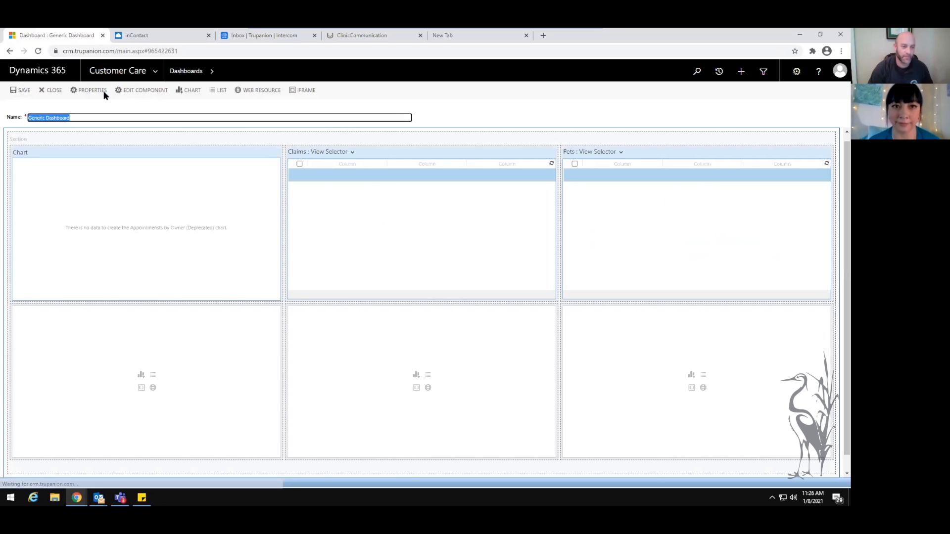
click(618, 153)
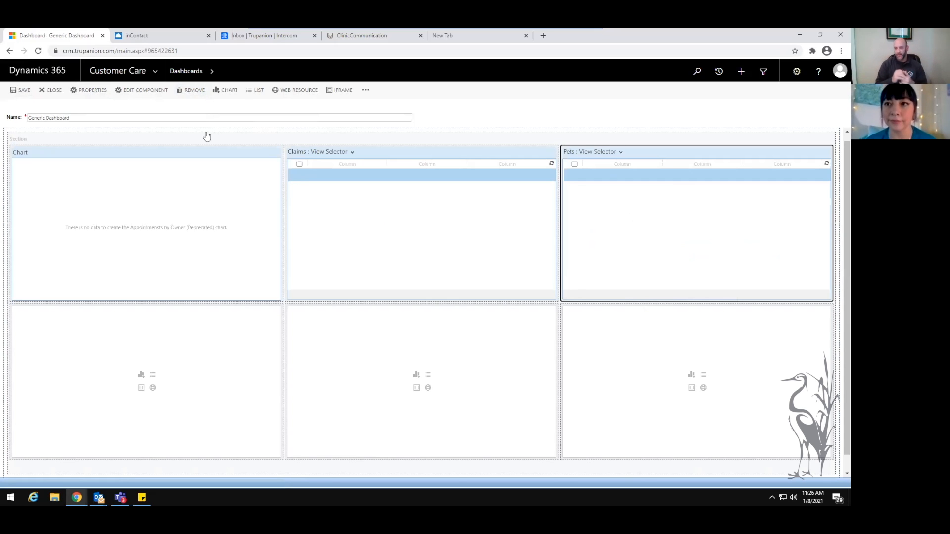
click(153, 376)
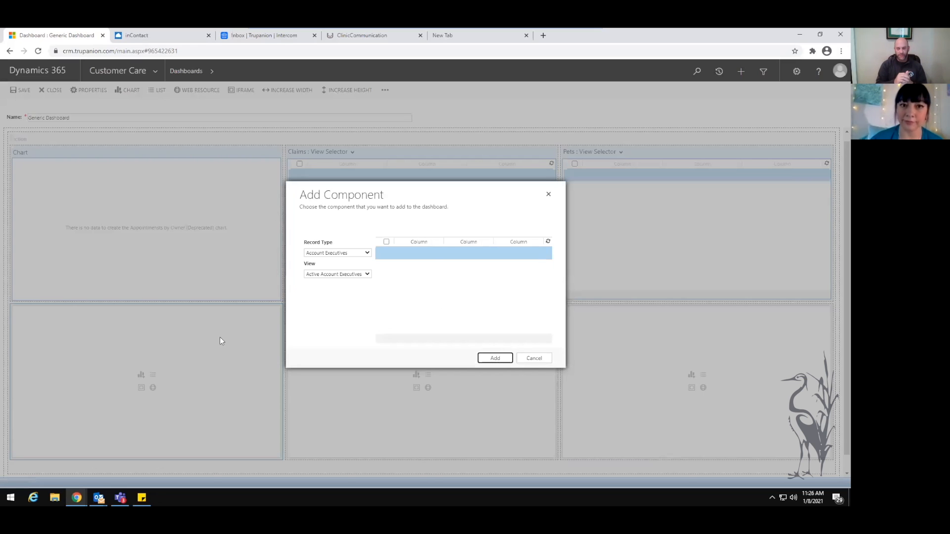
click(319, 254)
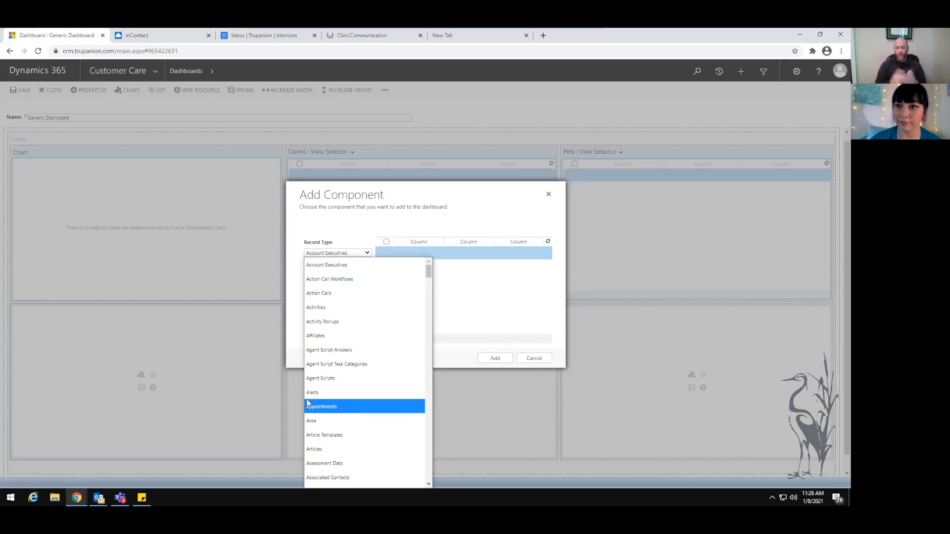
click(322, 407)
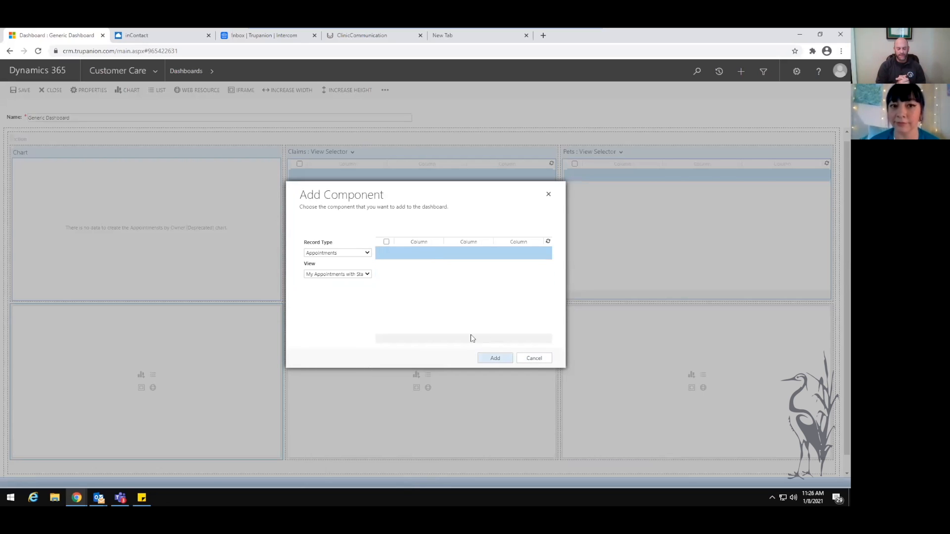
click(368, 272)
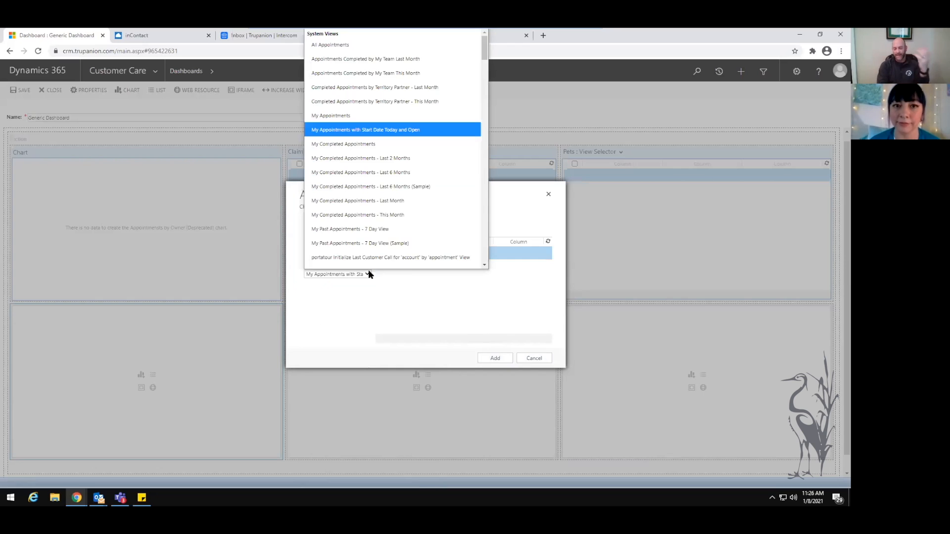
click(410, 107)
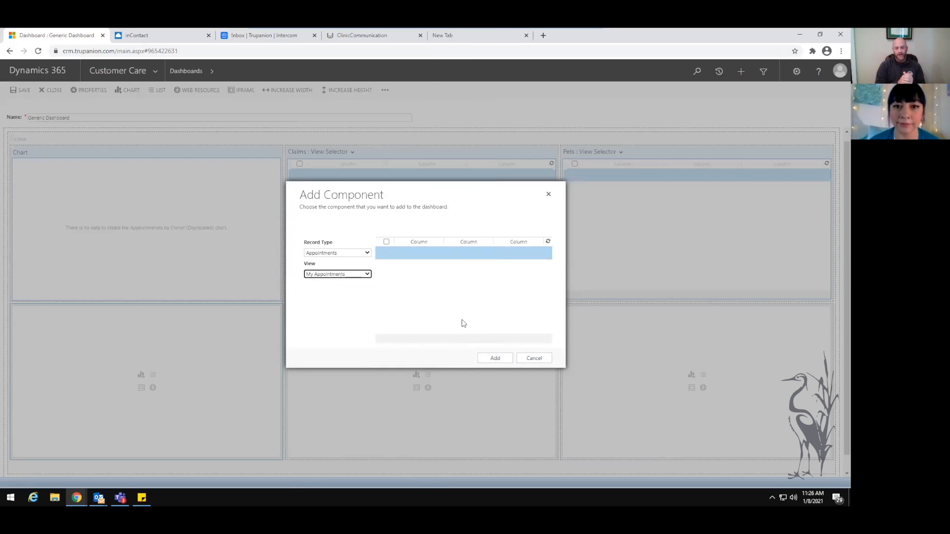
click(495, 358)
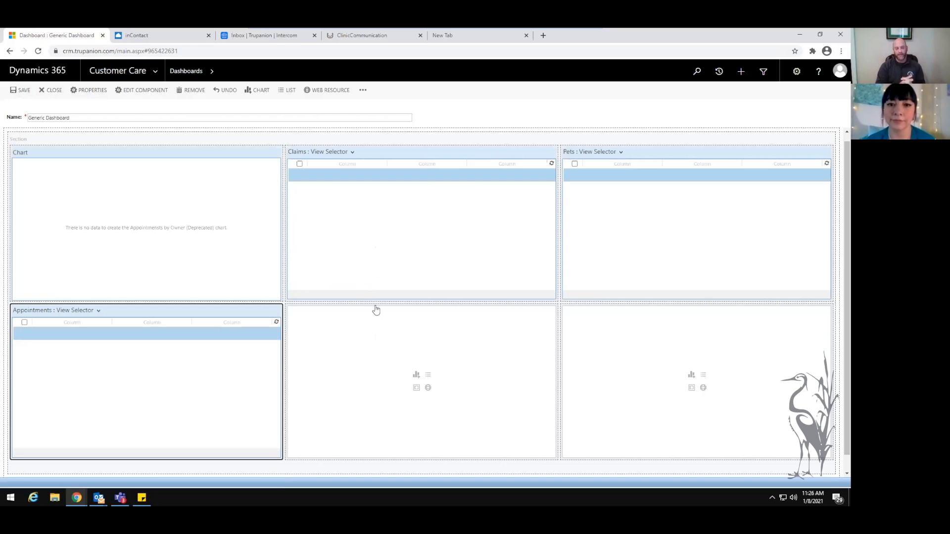
click(415, 376)
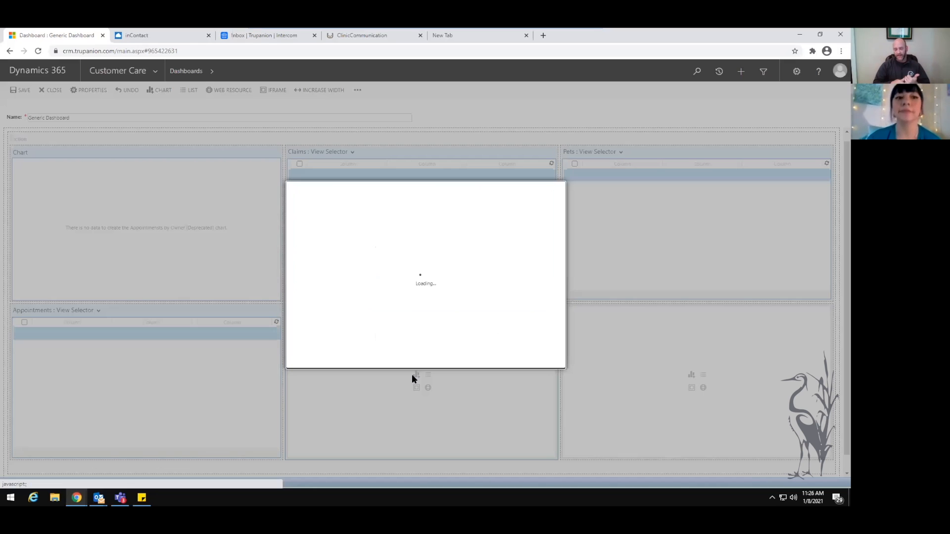
click(534, 358)
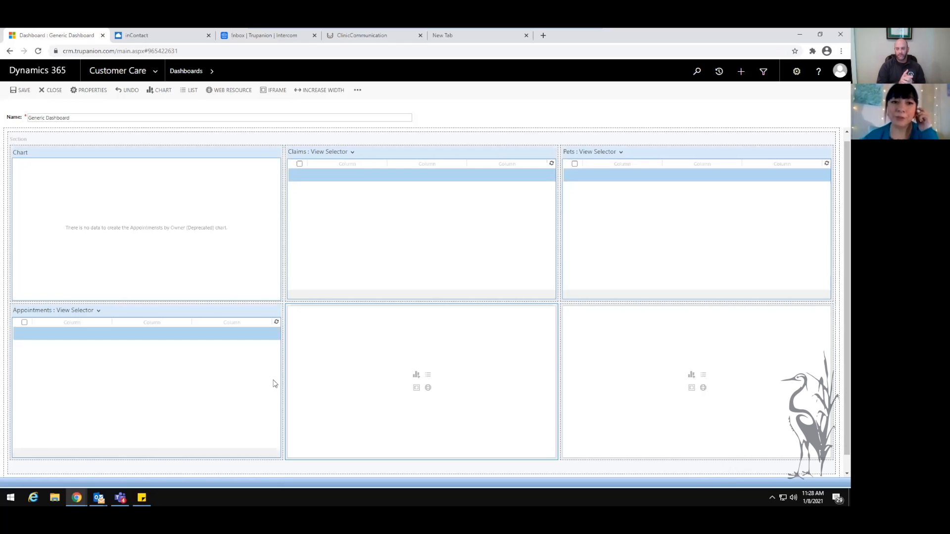
- Remove the Pets list from the upper row and the empty third cell from the lower row
click(635, 154)
click(191, 90)
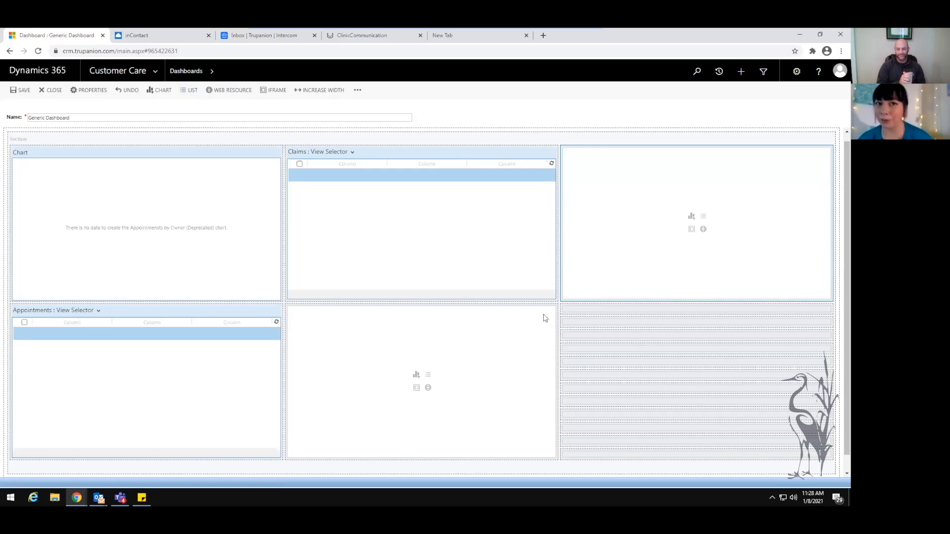
- Increase the width of the lower row's empty middle cell so it spans two columns
scroll(541, 276, up, 1)
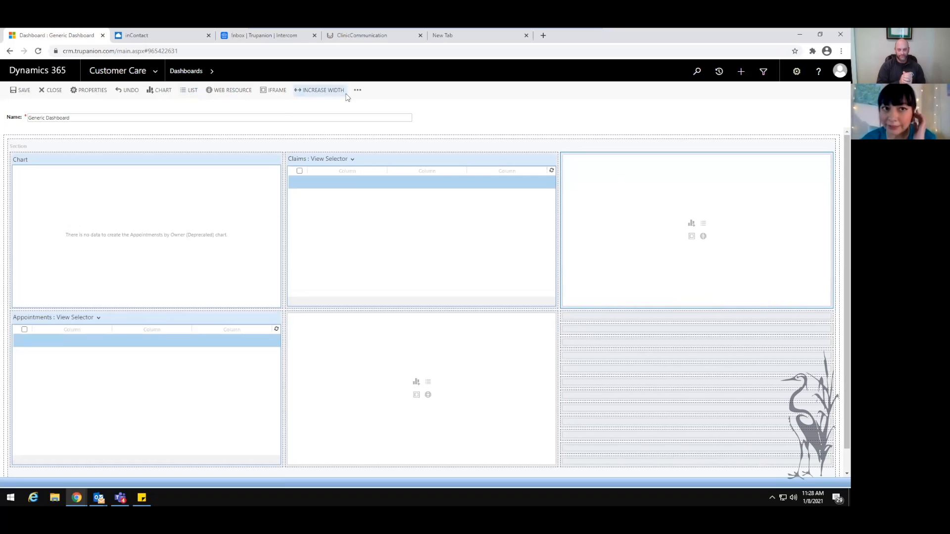
click(500, 373)
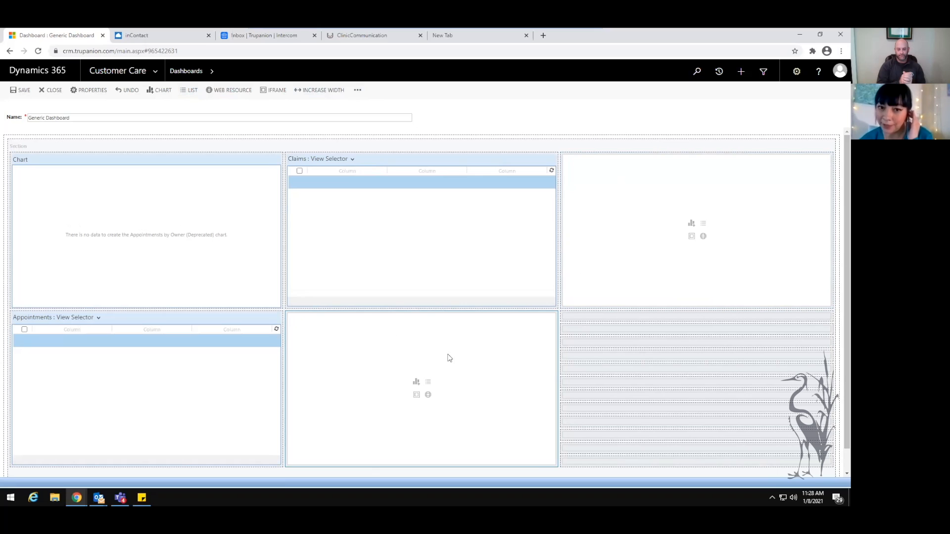
click(326, 91)
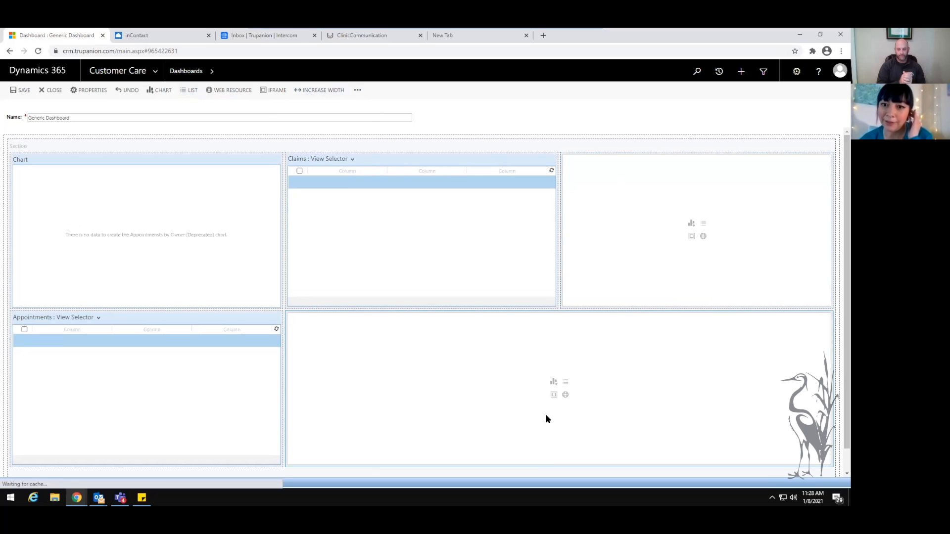